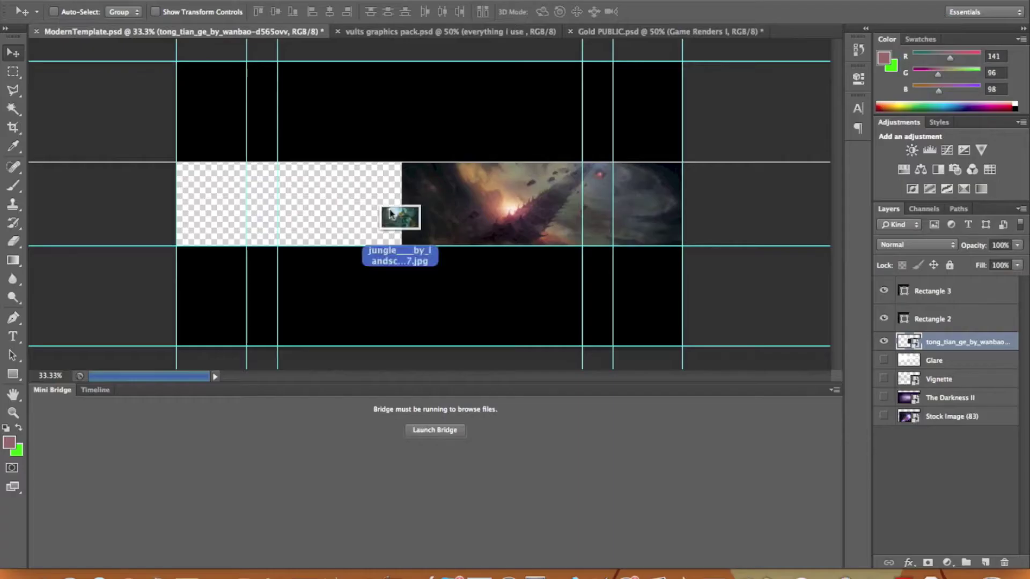
Scale the jungle image onto the banner's left, centre the soldier render, and create a blank document
left_click_drag(690, 60, 460, 143)
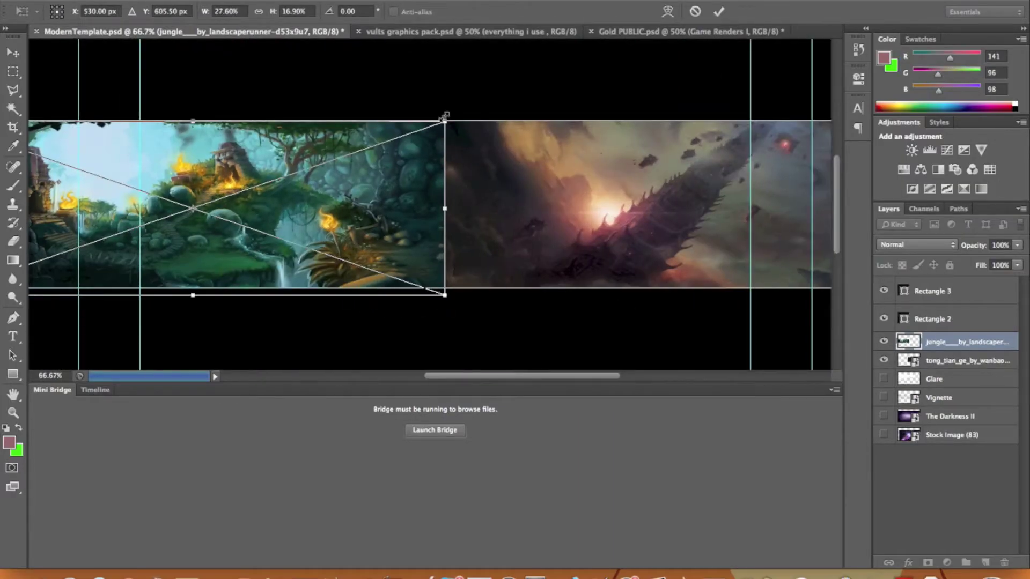
key("Return")
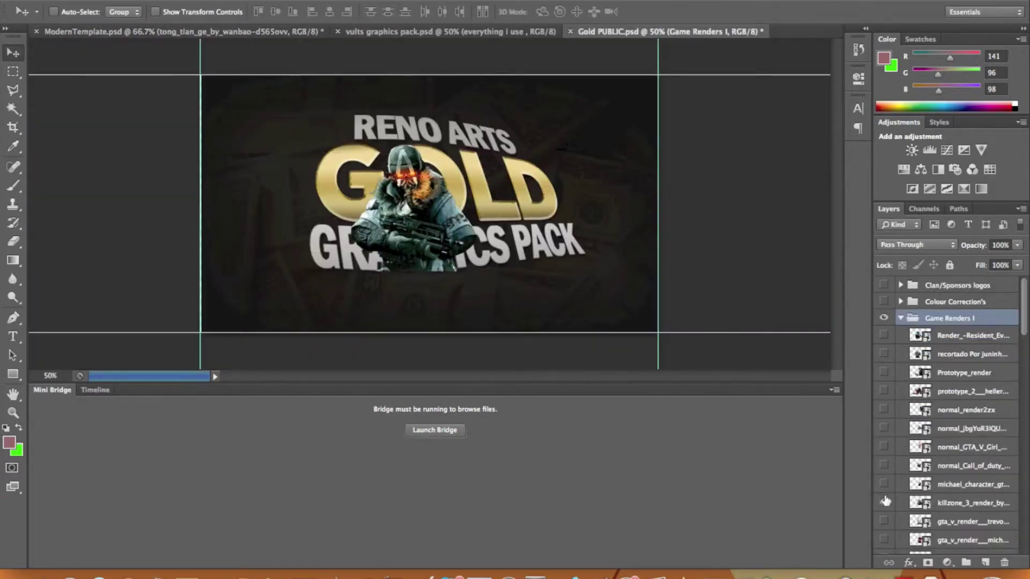
right_click(886, 501)
left_click(494, 243)
left_click(666, 212)
left_click_drag(443, 235, 452, 237)
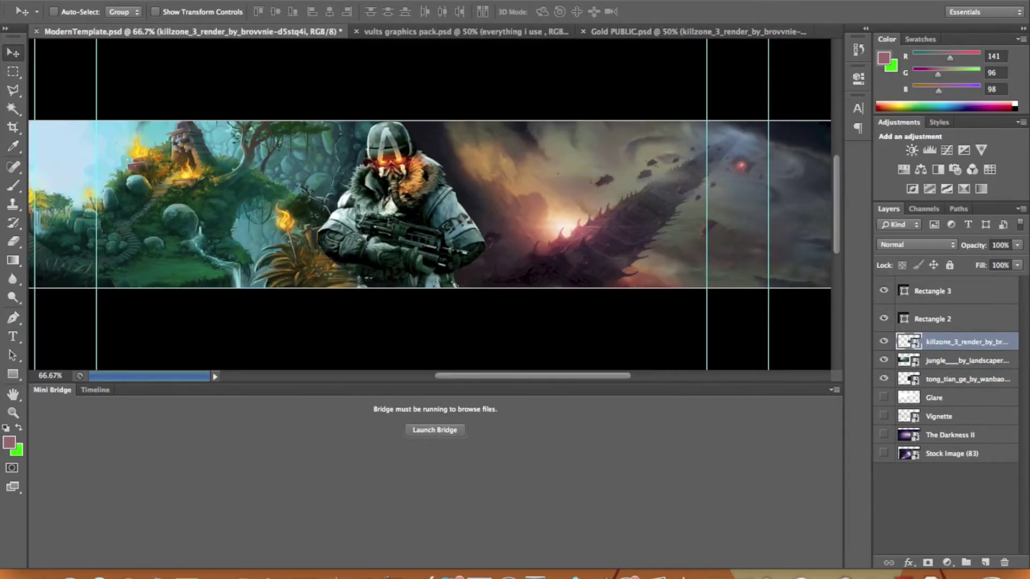
key("ctrl+n")
key("Return")
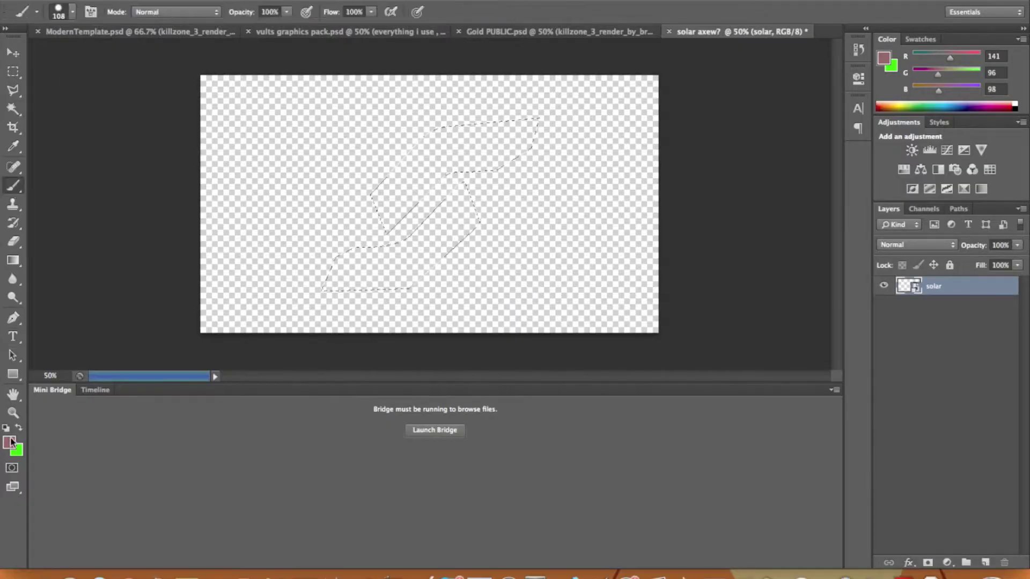
Paint the white S emblem, scale it to about two thirds, and align it with the text
left_click(10, 442)
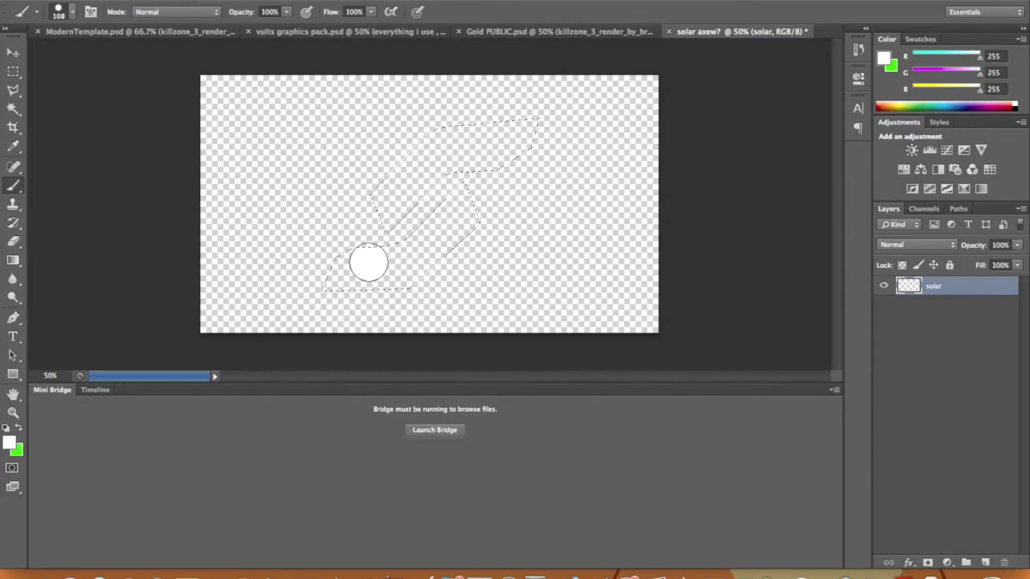
key("ctrl+equal")
key("ctrl+t")
left_click_drag(574, 343, 479, 242)
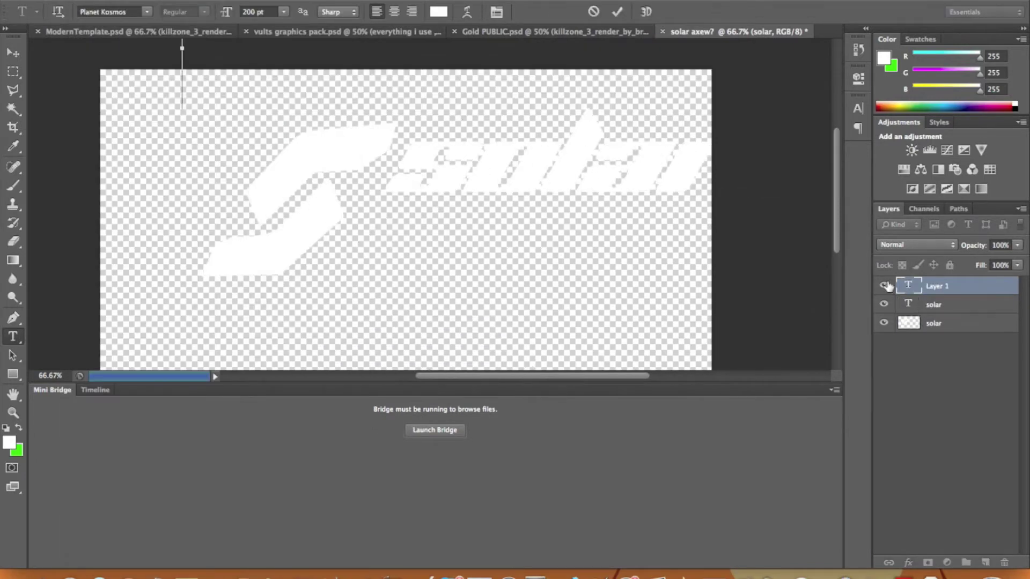
key("v")
left_click(969, 305, "shift")
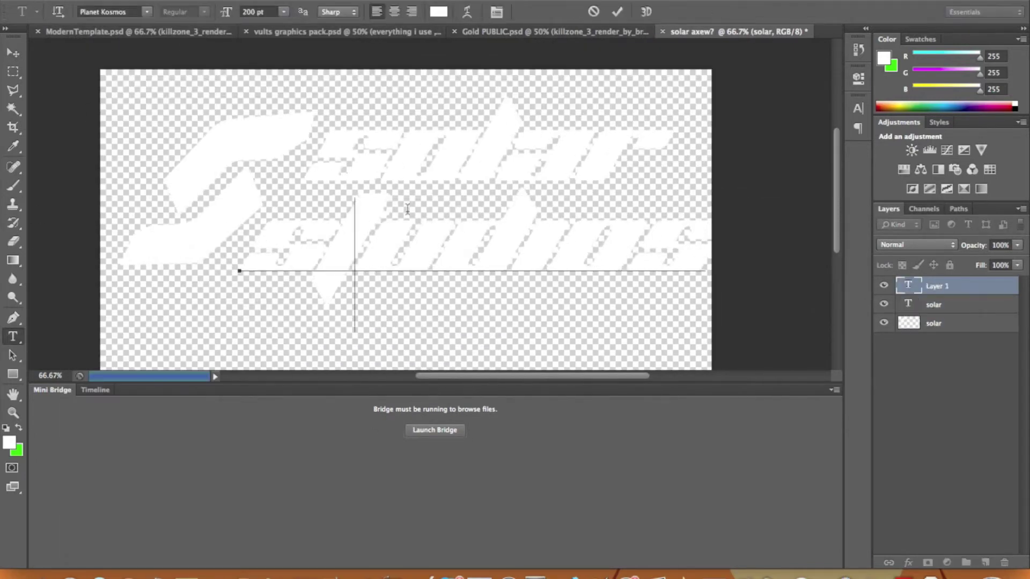
Browse the font list, chatting about the choice, and settle on Airstrike for the logo lettering
type("i can't decide on font")
key("Return")
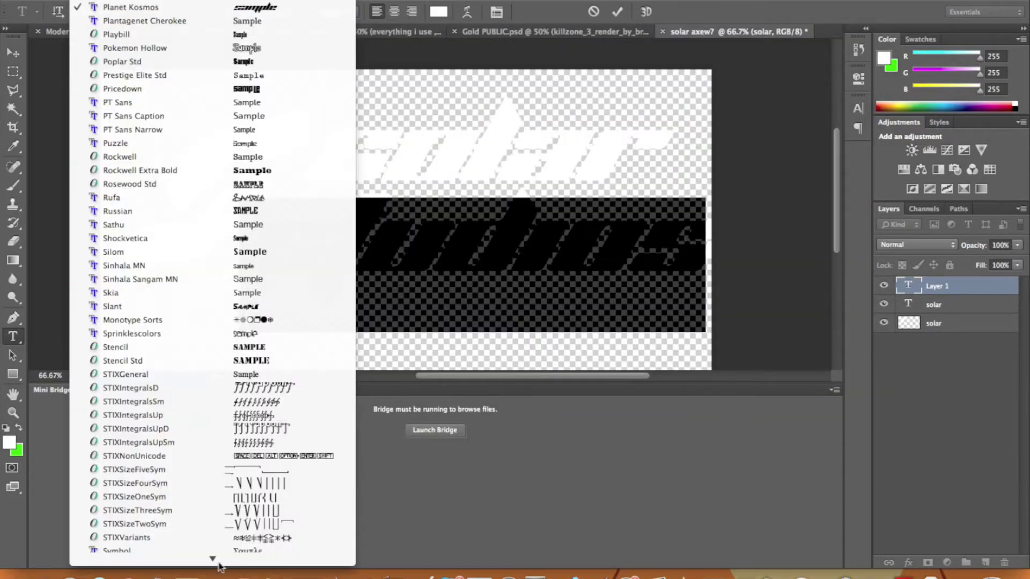
left_click(146, 11)
scroll(215, 214, "up", 5)
scroll(215, 215, "up", 5)
scroll(214, 215, "up", 5)
scroll(215, 214, "up", 5)
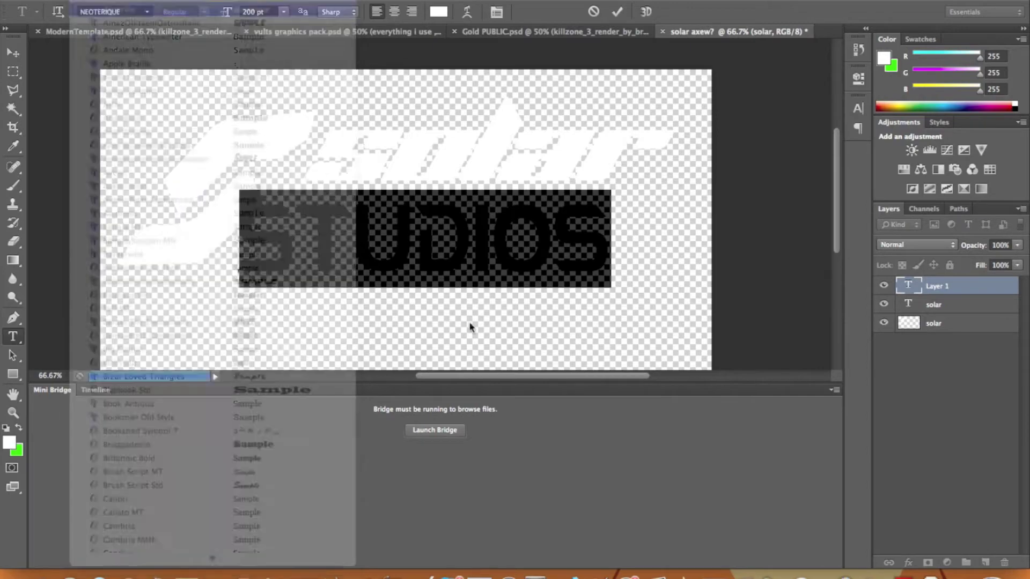
key("super+Tab")
type("im NO")
left_click(226, 481)
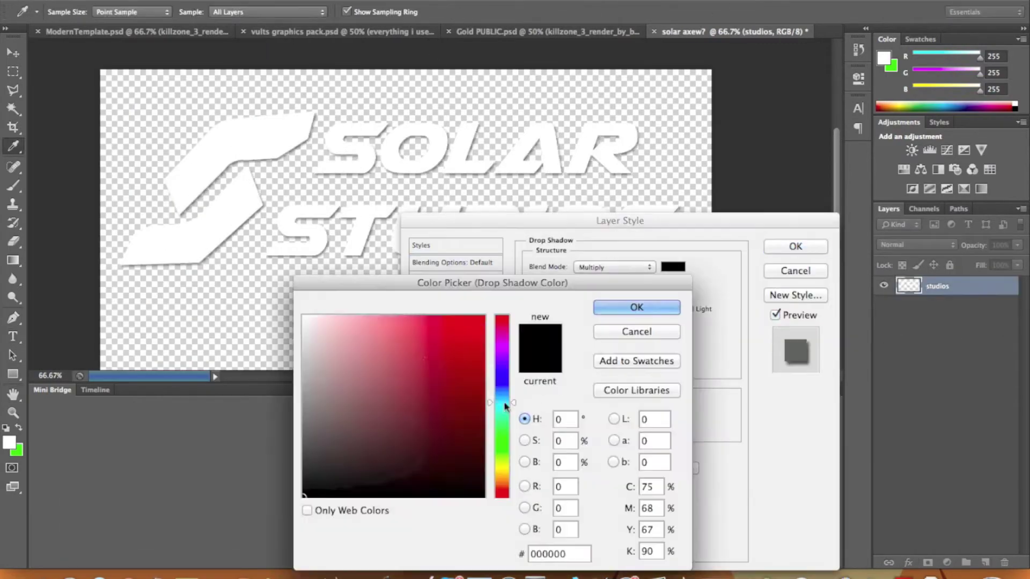
Make the logo's drop shadow cyan and duplicate the styled logo into the banner
left_click(505, 406)
left_click(637, 306)
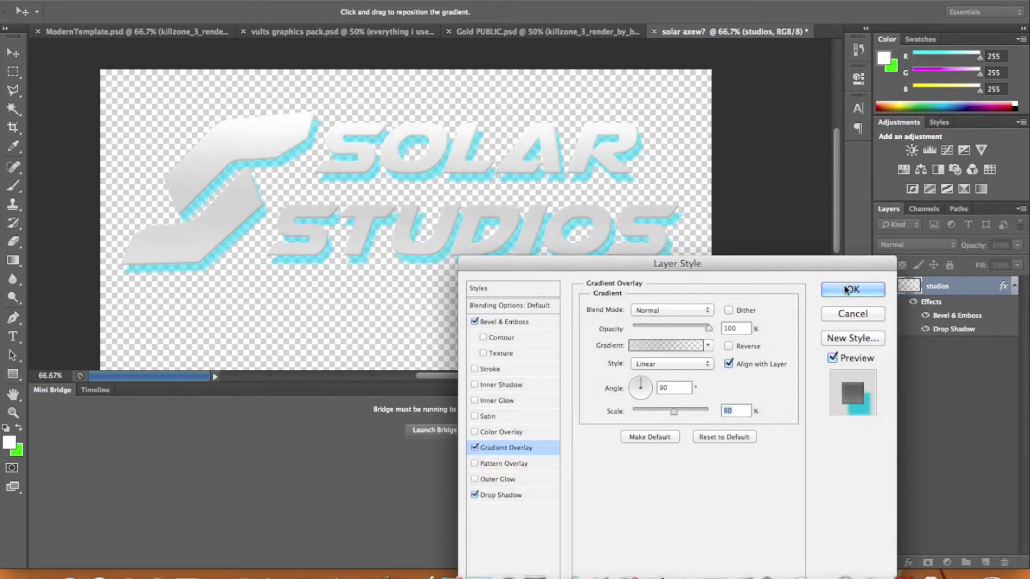
left_click(846, 291)
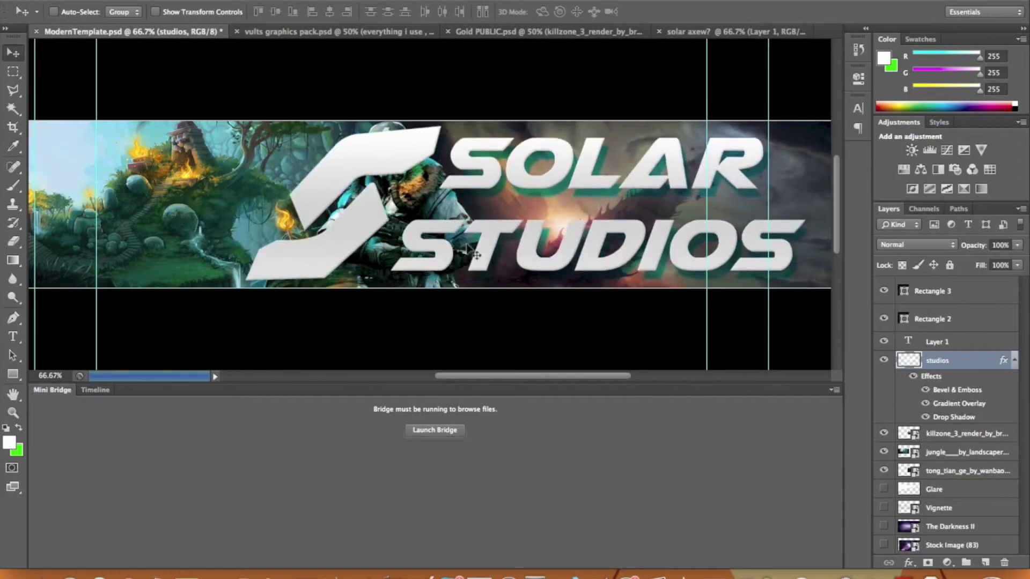
Scale the logo down and tilt it beside the soldier, then view the banner at 100%
key("ctrl+t")
left_click_drag(247, 126, 483, 161)
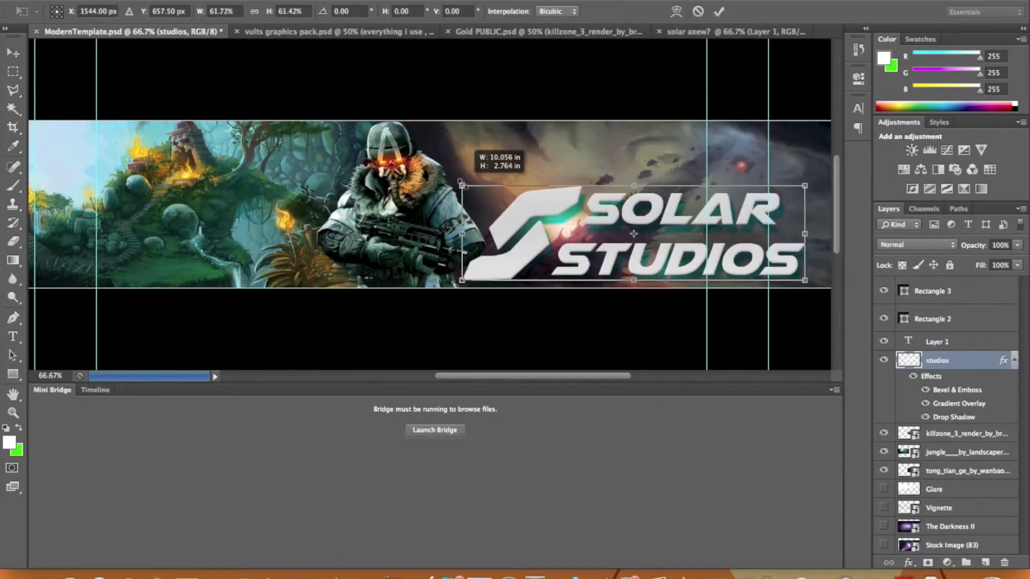
left_click_drag(747, 216, 633, 181)
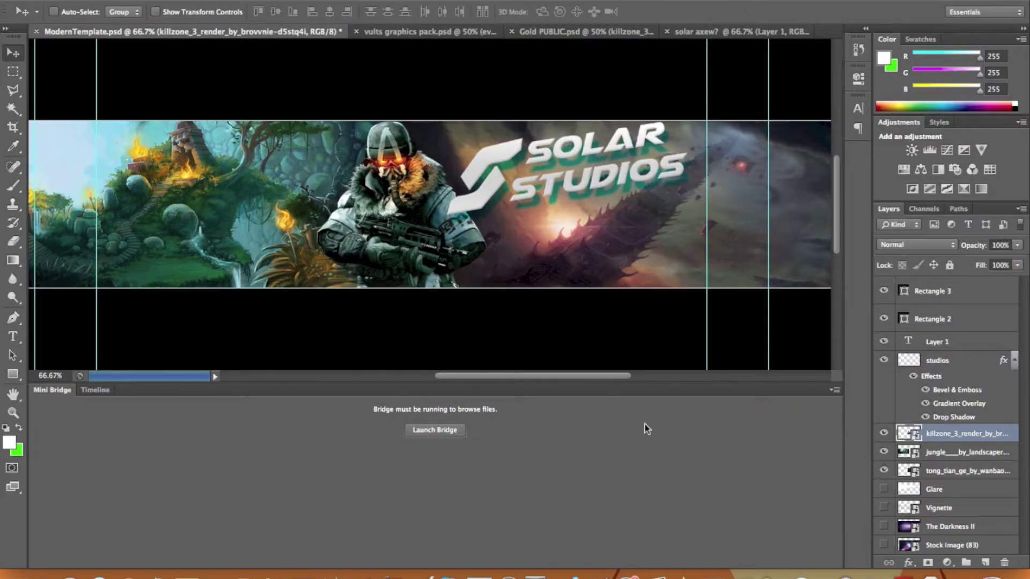
key("ctrl+1")
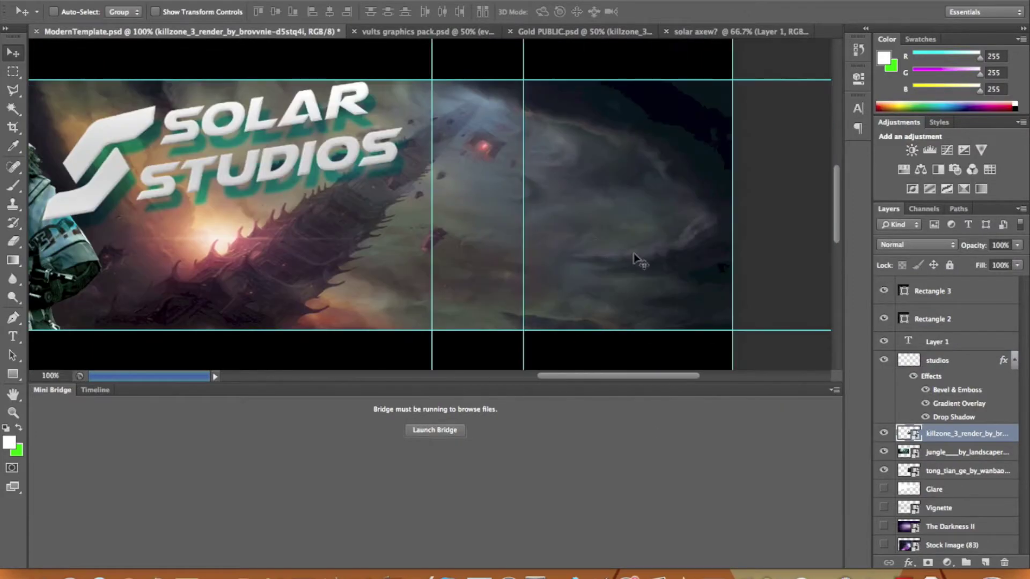
scroll(638, 260, "left", 5)
Copy the green splatter from the graphics pack into the banner and position it over the soldier
left_click(372, 40)
right_click(944, 287)
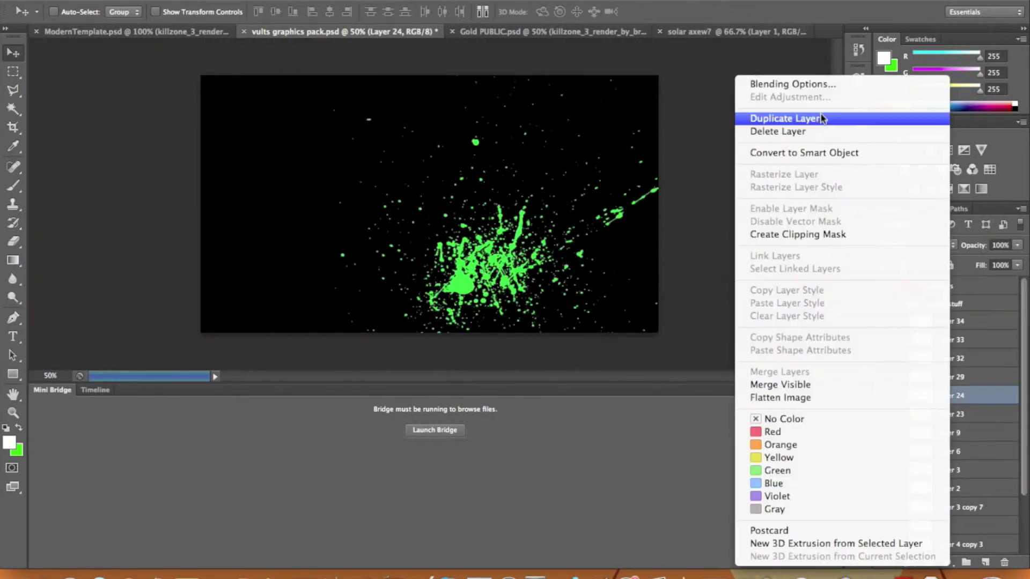
left_click(751, 119)
key("Return")
left_click_drag(231, 257, 442, 256)
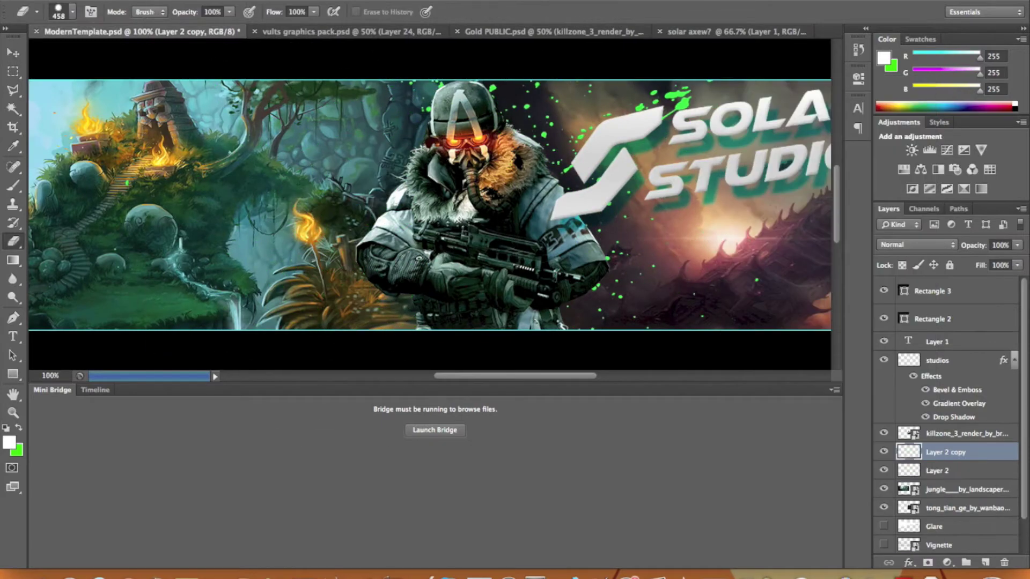
key("v")
left_click_drag(240, 198, 268, 208)
Copy the blue swirl arrow into the banner, flip it vertically, and move it lower left
left_click(316, 31)
left_click(1005, 563)
left_click(546, 204)
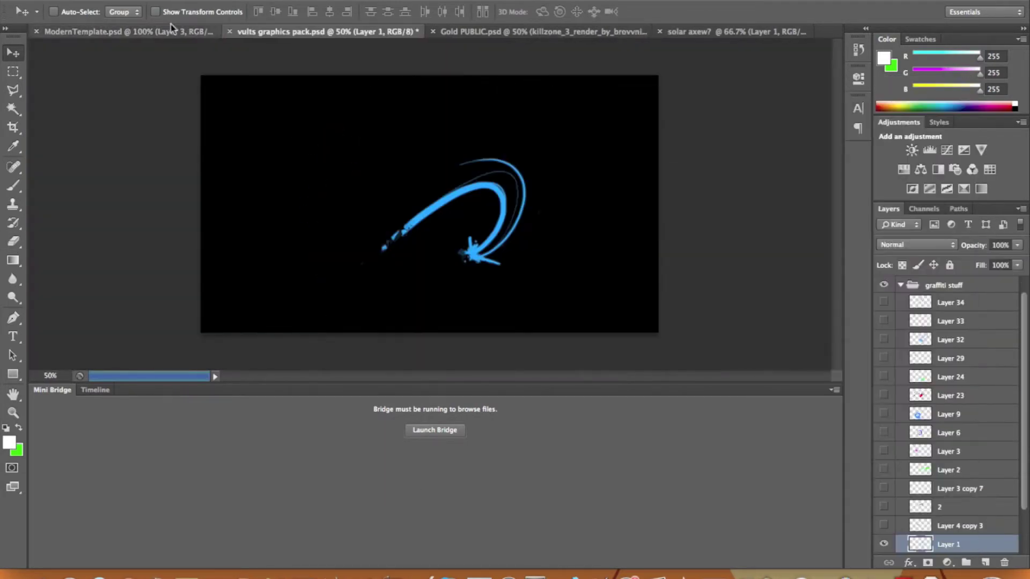
left_click(134, 31)
left_click(145, 0)
left_click(369, 483)
left_click_drag(430, 236, 277, 354)
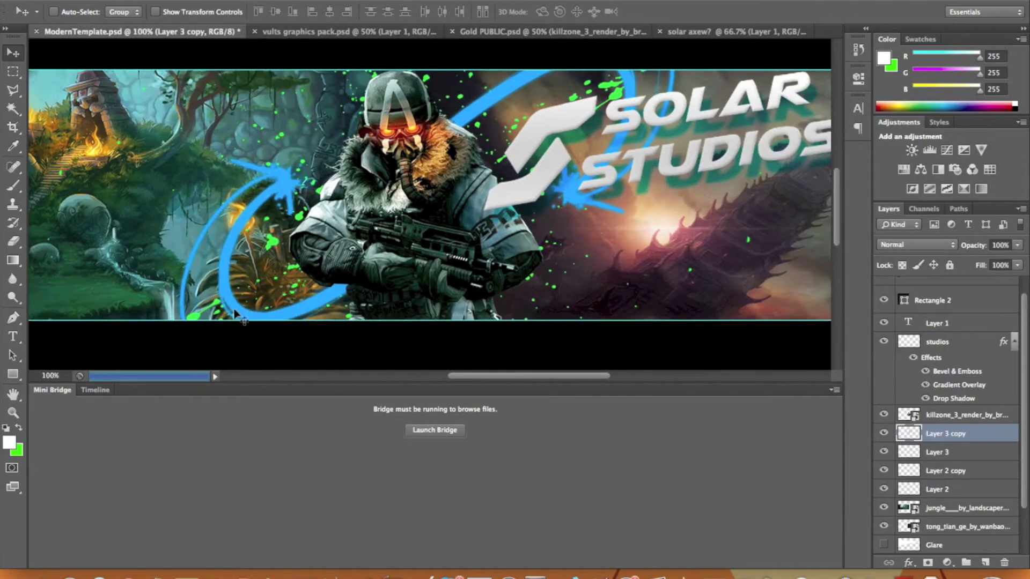
Copy the curved blue arrow into the banner, place it lower right, and flip it into a U
key("ctrl+Tab")
left_click(883, 507, "alt")
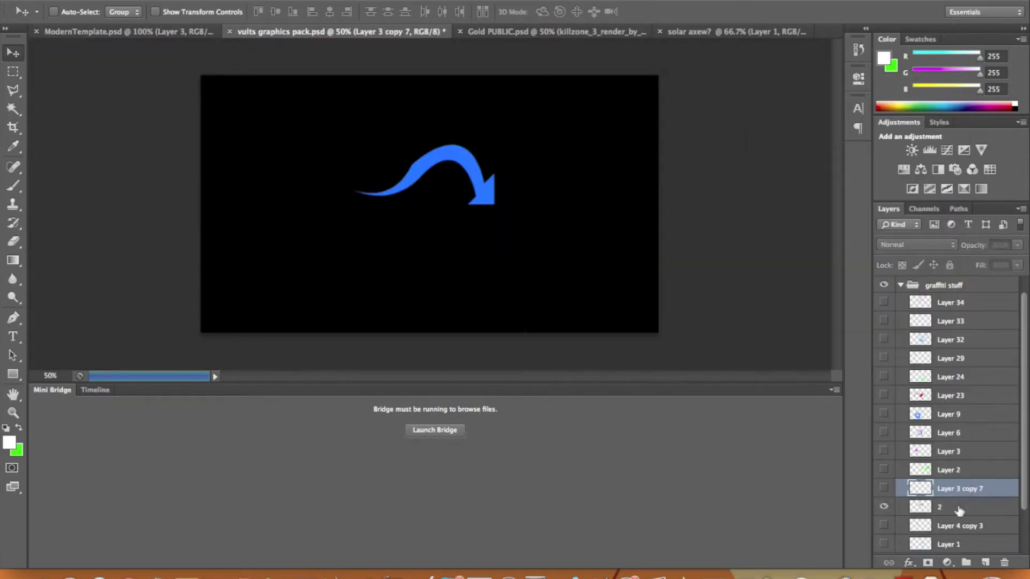
left_click(520, 268)
left_click(483, 260)
key("Return")
key("ctrl+shift+Tab")
key("ctrl+t")
left_click_drag(651, 292, 655, 295)
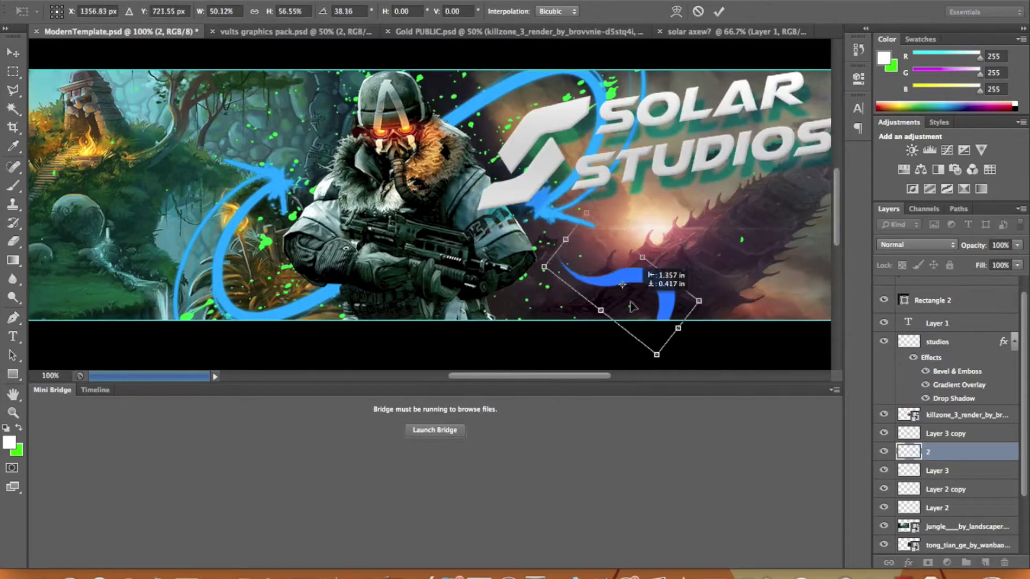
right_click(647, 258)
left_click(608, 303)
Duplicate the blue arrow and rotate the copy to the upper left
key("ctrl+j")
key("ctrl+t")
left_click_drag(322, 124, 287, 156)
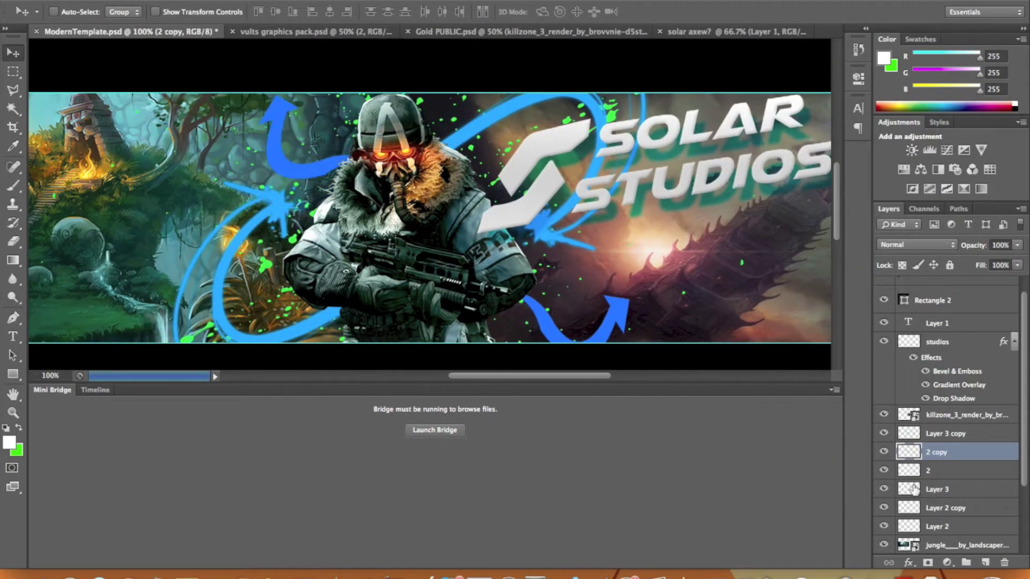
scroll(556, 212, "up", 3)
Pick the Eyedropper and nudge the SOLAR STUDIOS logo right and down on the banner
scroll(556, 208, "up", 3)
scroll(556, 208, "down", 6)
key("i")
scroll(329, 263, "up", 5)
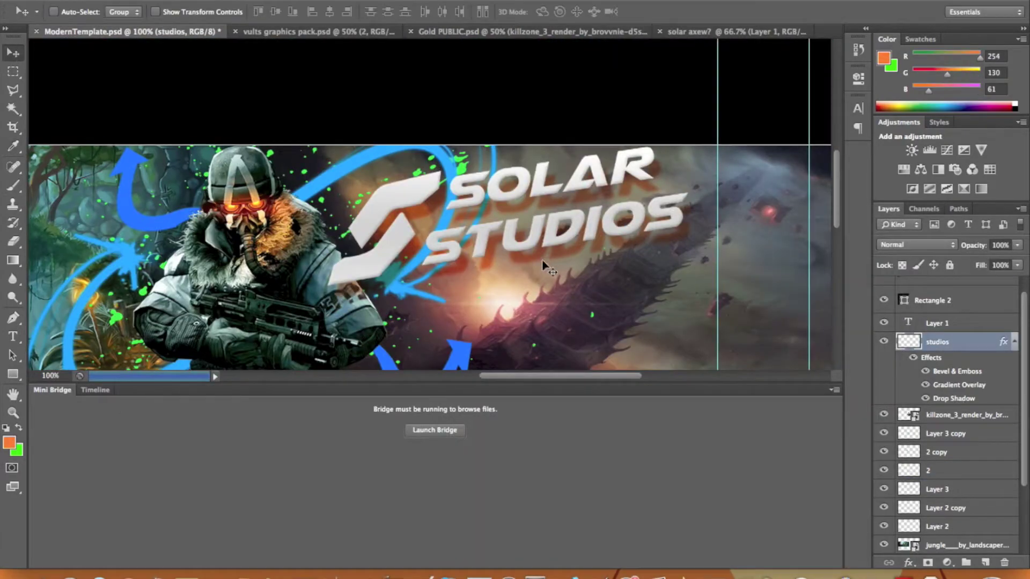
left_click_drag(543, 264, 626, 284)
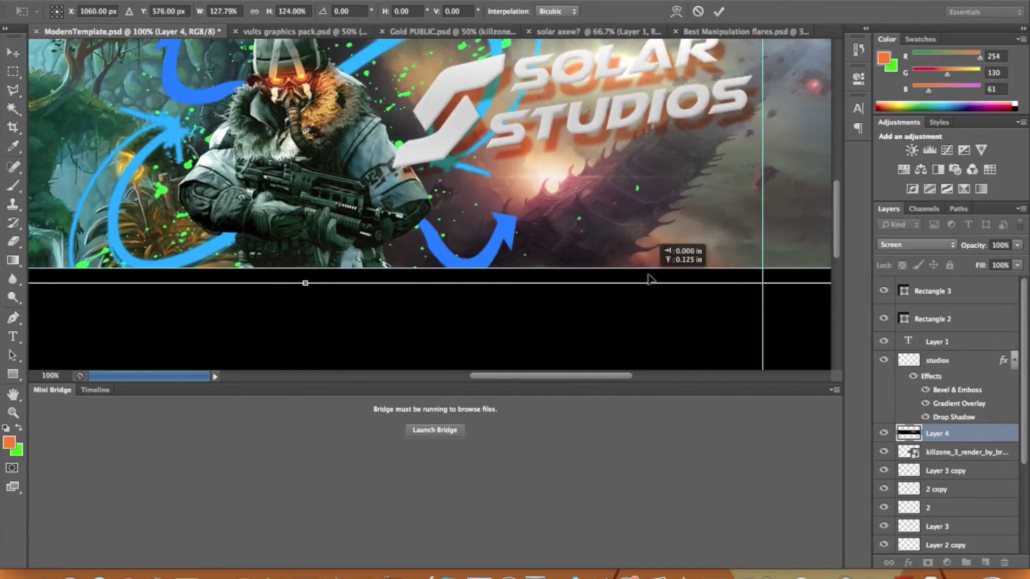
scroll(638, 225, "right", 3)
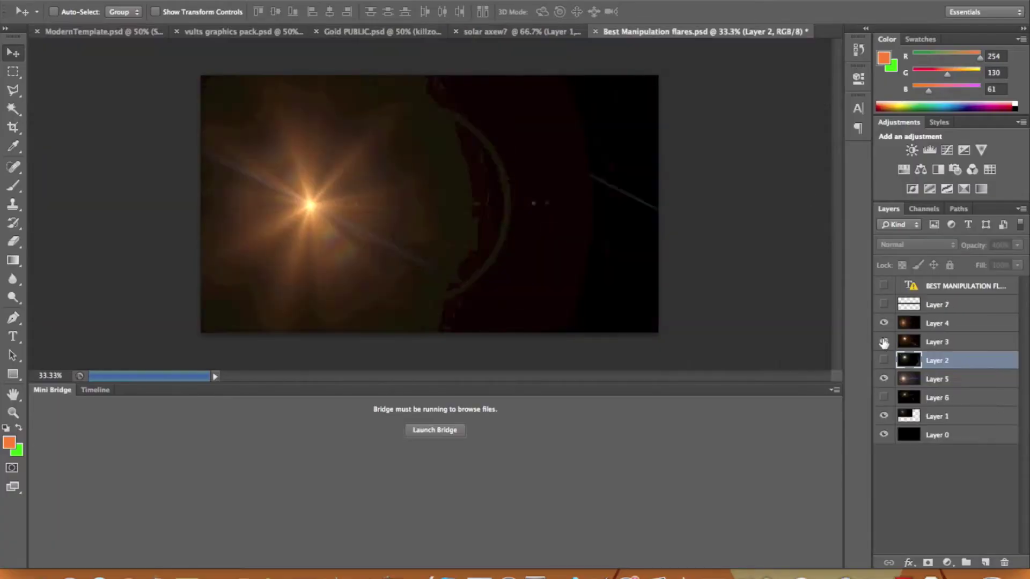
Duplicate the orange flare into the banner and stretch it wider, showing the flare and Vignette layers
left_click(884, 379)
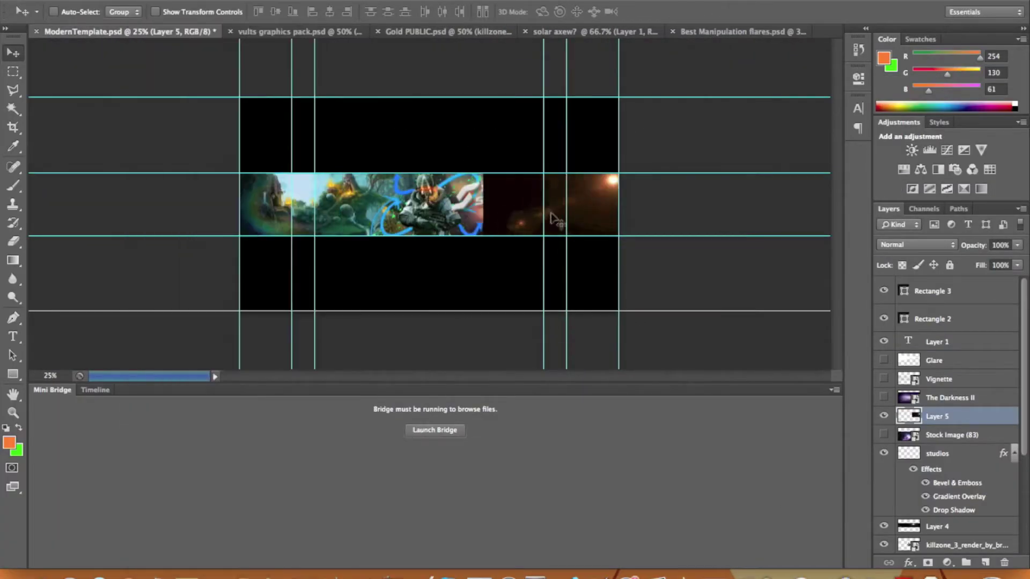
left_click_drag(620, 173, 689, 146)
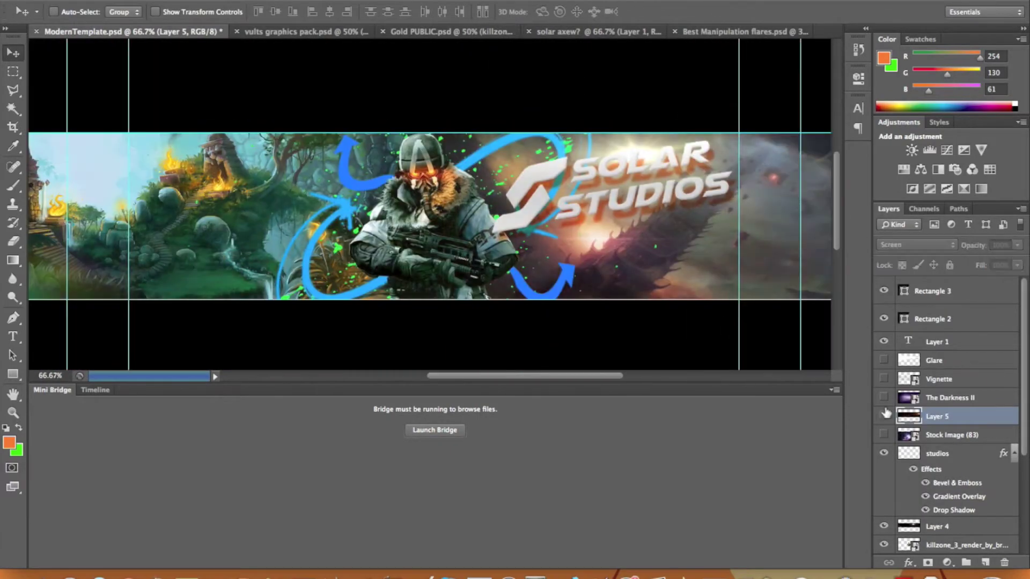
left_click(884, 416)
left_click(885, 379)
key("ctrl+1")
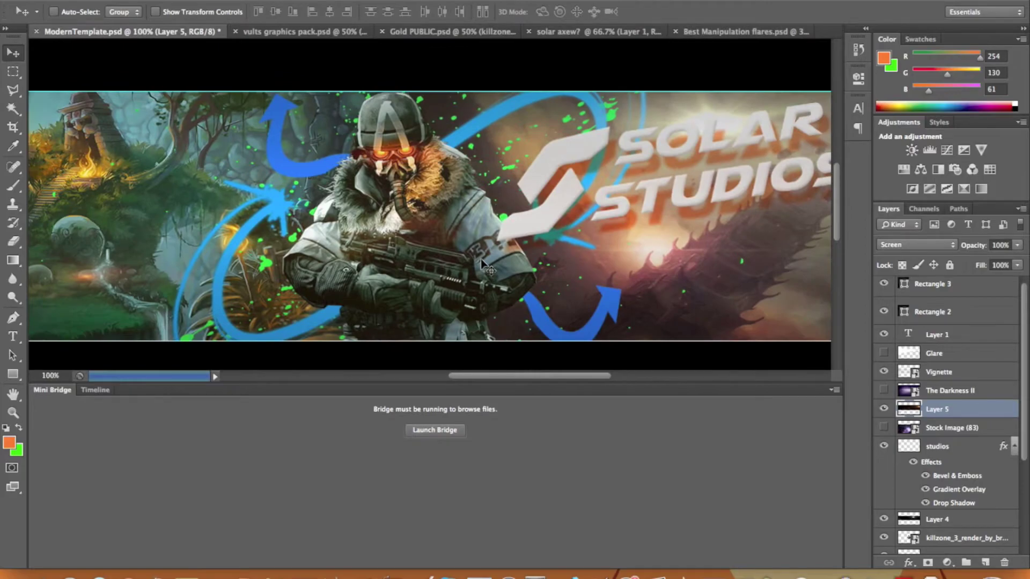
Zoom out and set the flare's blend mode to Linear Dodge (Add)
key("ctrl+minus")
key("ctrl+minus")
scroll(432, 282, "right", 5)
left_click(916, 244)
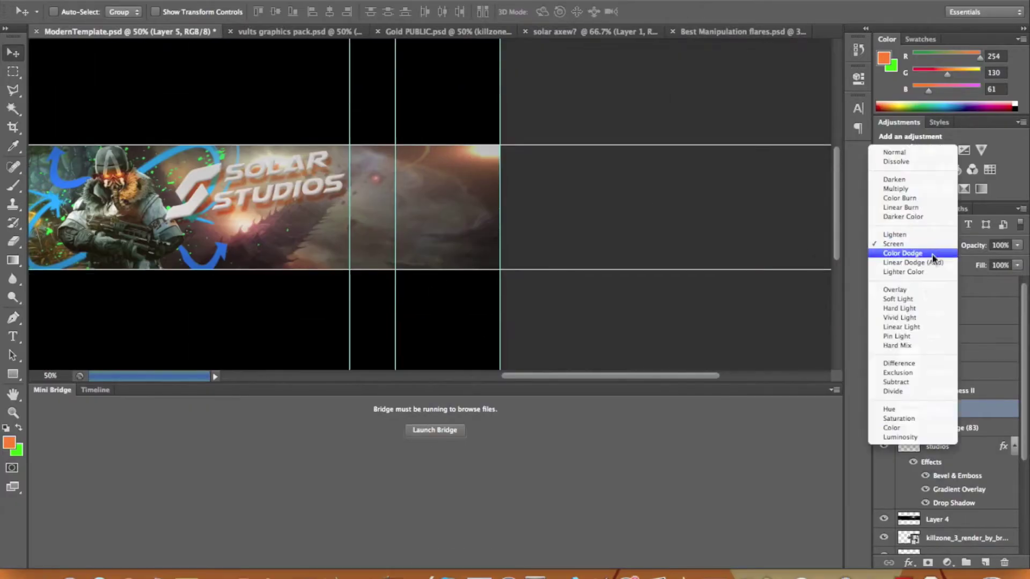
left_click(894, 244)
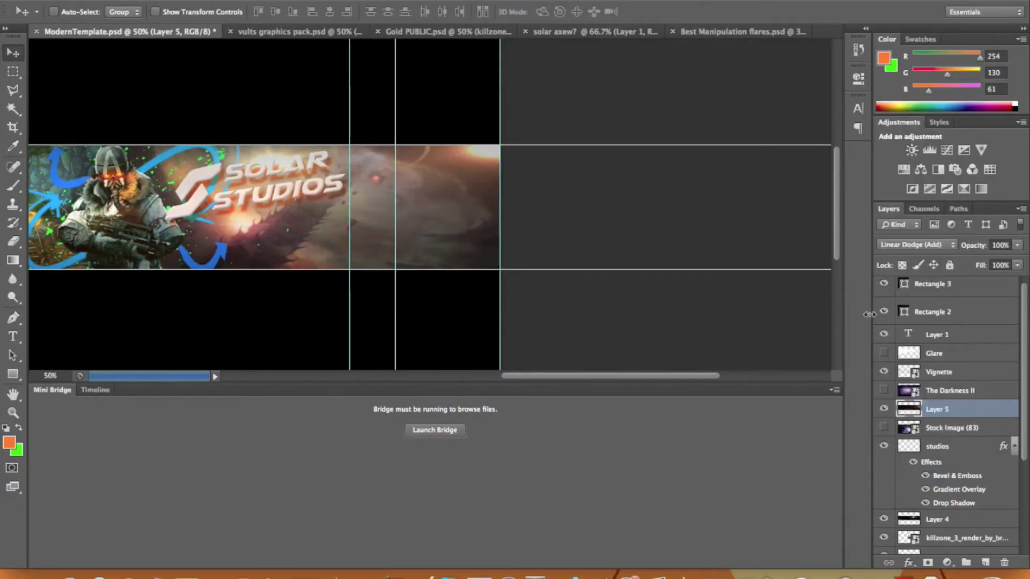
scroll(671, 297, "left", 5)
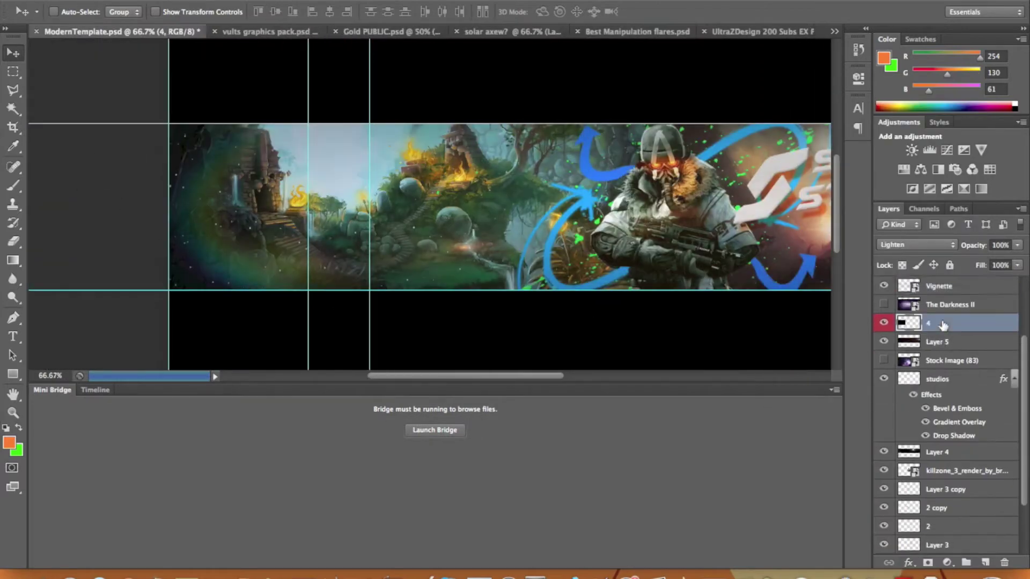
Browse the UltraZ 200 EX pack, hiding 001_8, expanding the Smoke group and selecting the UltraZ group
left_click_drag(196, 248, 957, 328)
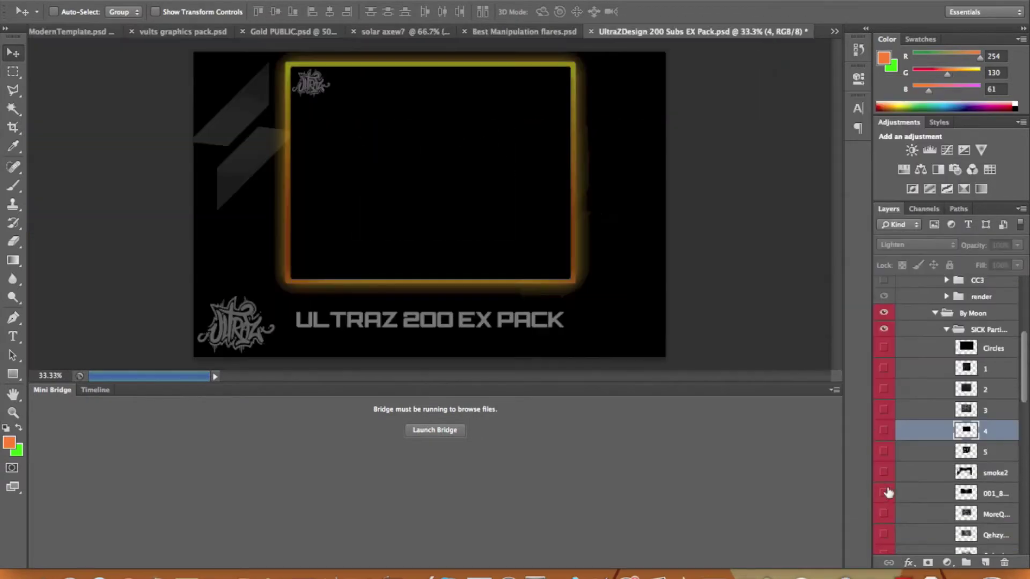
left_click(884, 494)
scroll(885, 516, "down", 5)
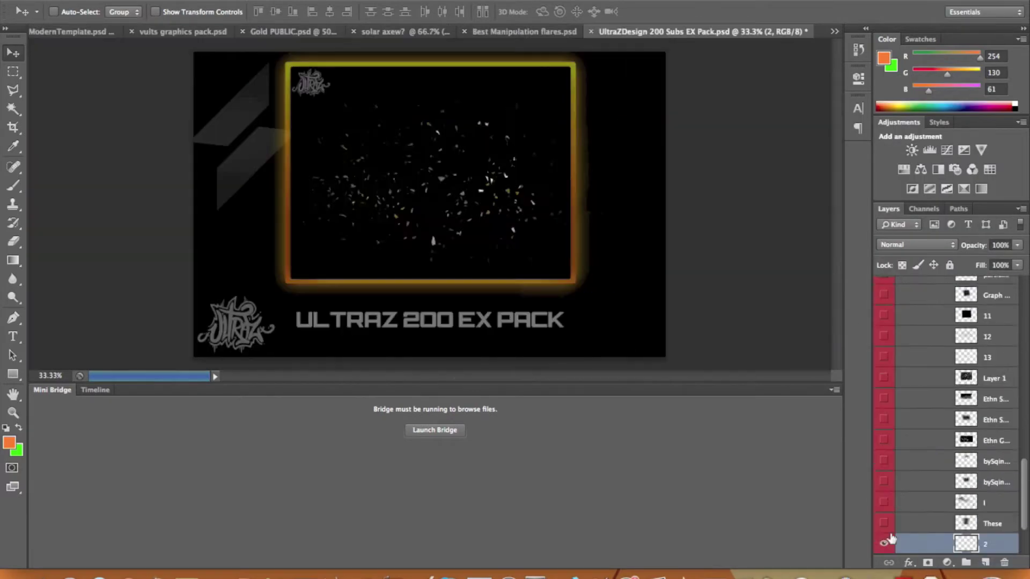
left_click(945, 498)
left_click(934, 513)
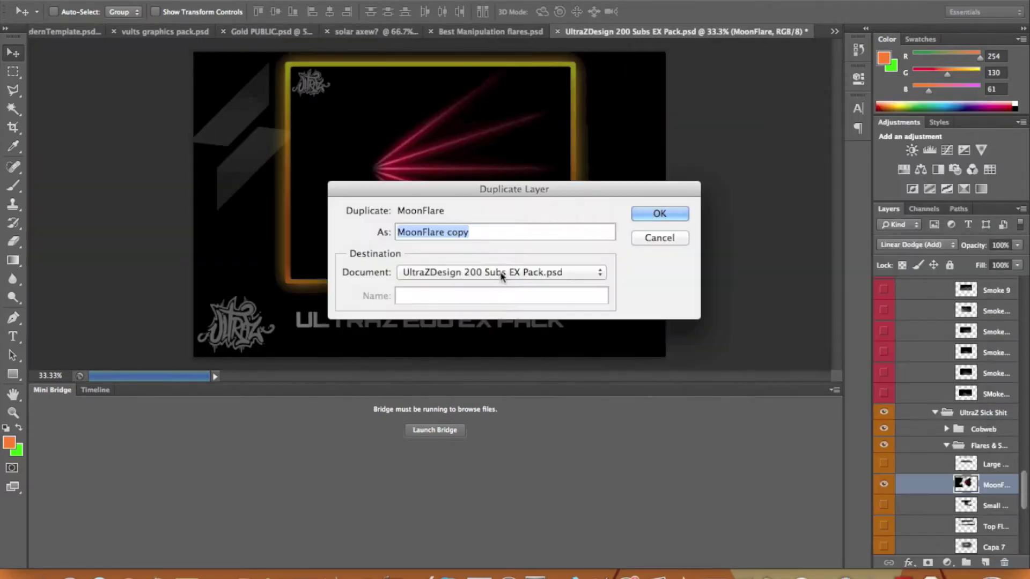
Send the MoonFlare copy to the banner and delete the selected pack layers
left_click_drag(667, 162, 766, 163)
right_click(986, 484)
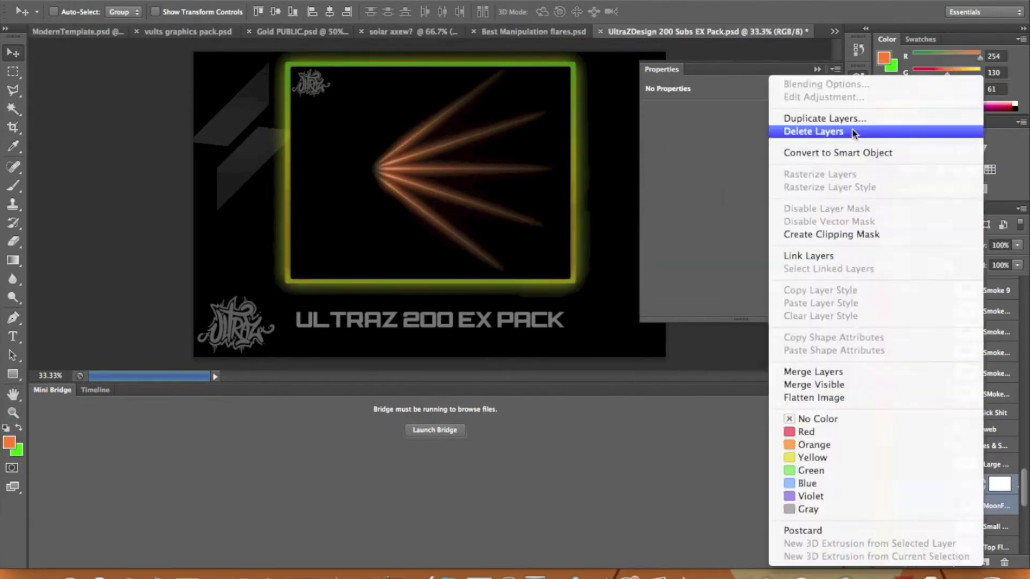
left_click(883, 504)
scroll(883, 483, "down", 3)
Show the ring flare, hue-shift it with Hue/Saturation, move it above the soldier and resize it
left_click(883, 462)
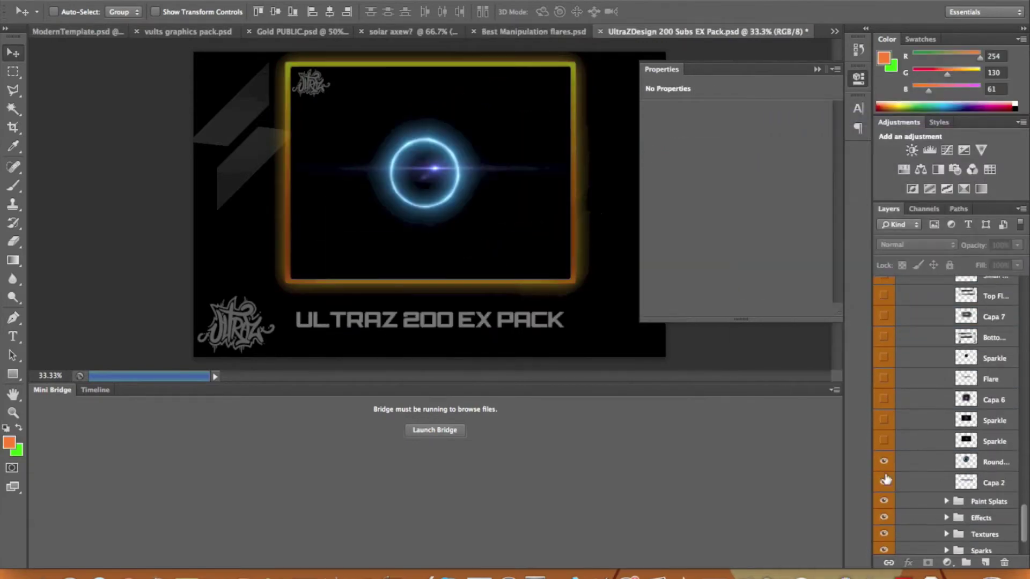
left_click(921, 170)
left_click_drag(736, 163, 651, 163)
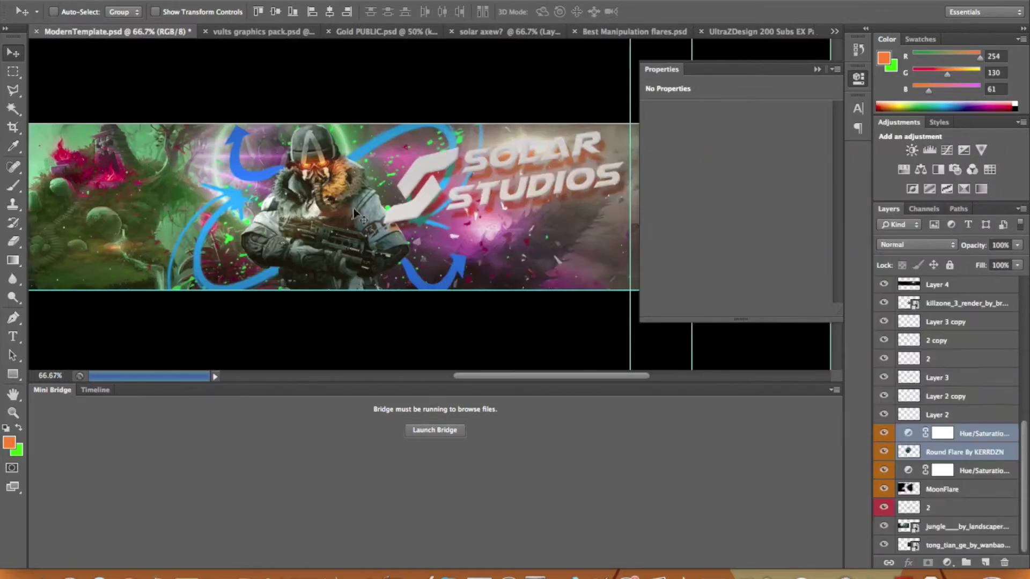
left_click_drag(955, 456, 955, 322)
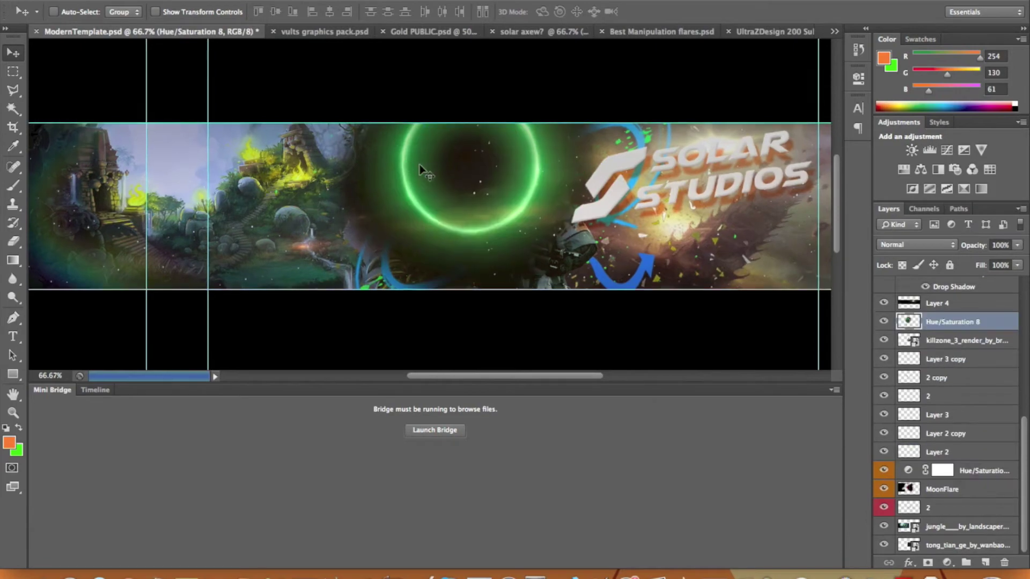
key("ctrl+t")
scroll(420, 164, "down", 3)
scroll(421, 192, "up", 5)
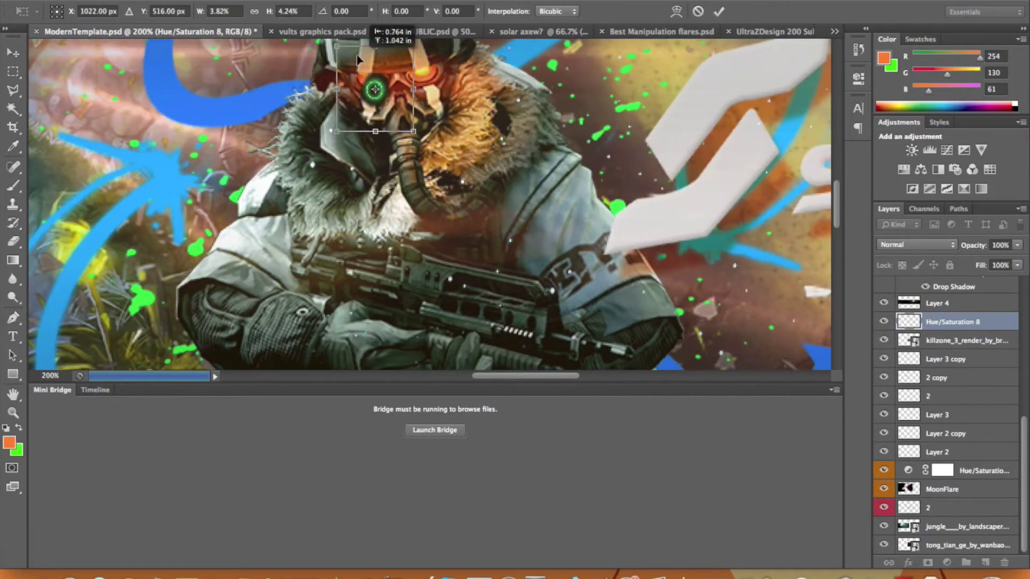
scroll(375, 64, "up", 4)
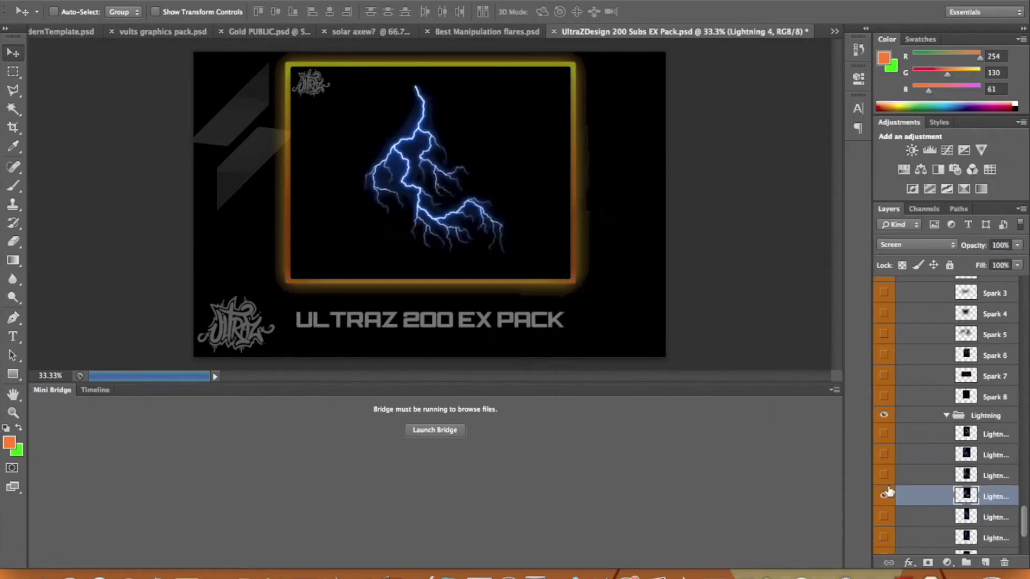
Hide the lightning layer, select MoonFlare, and duplicate the Large Flare into the banner
left_click(885, 494)
scroll(905, 456, "down", 5)
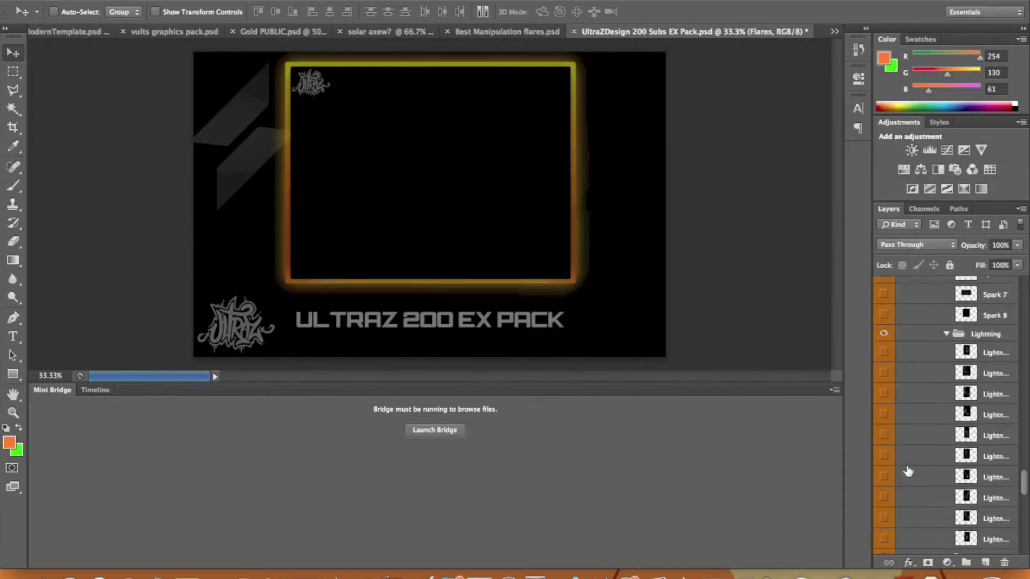
scroll(908, 471, "up", 5)
left_click(907, 470)
left_click(992, 428)
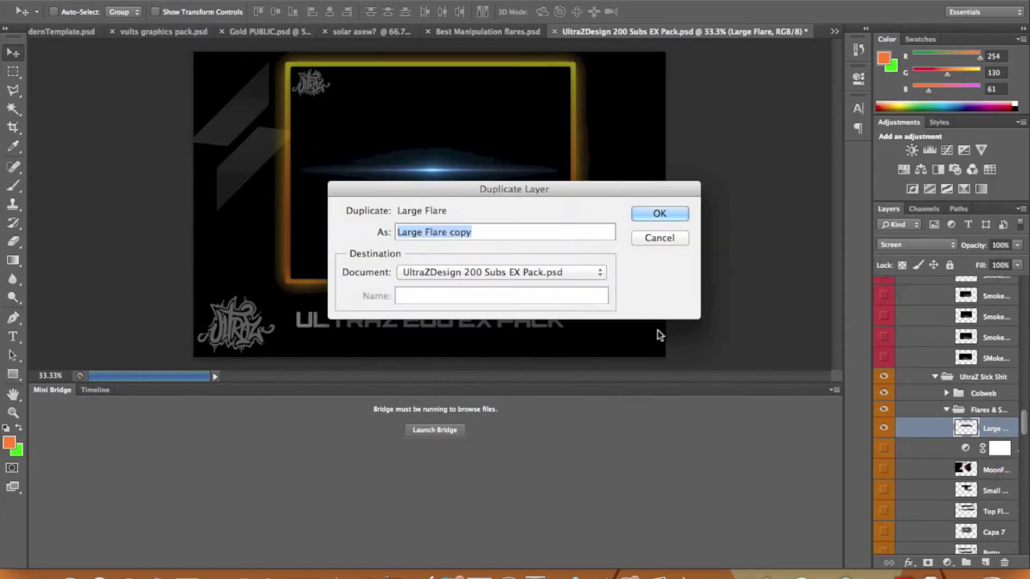
key("ctrl+t")
key("Return")
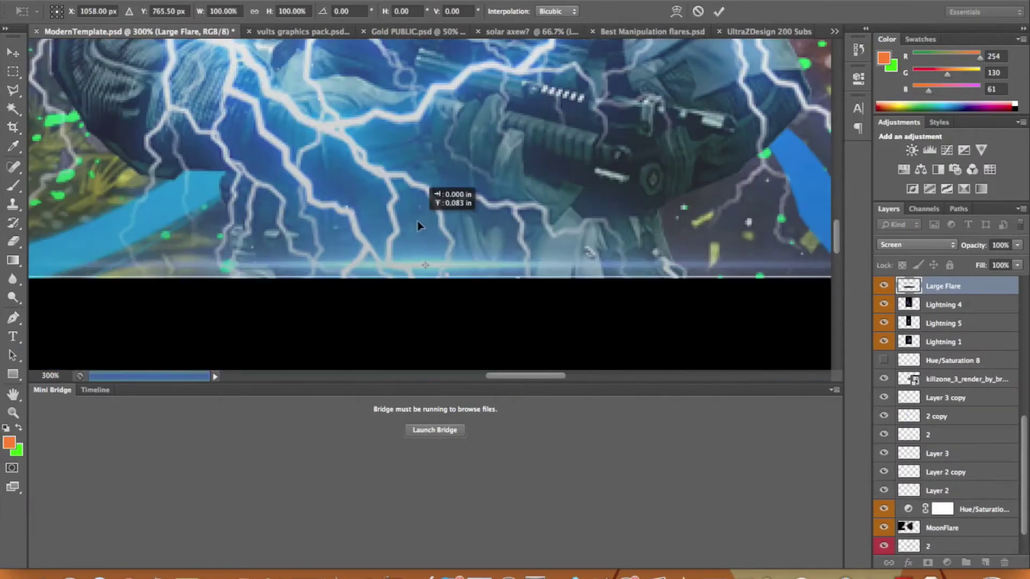
Move Lightning 5 to the banner's left side and Lightning 4 to its right side
scroll(268, 215, "down", 3)
key("alt+bracketleft")
key("alt+bracketleft")
left_click_drag(146, 248, 195, 283)
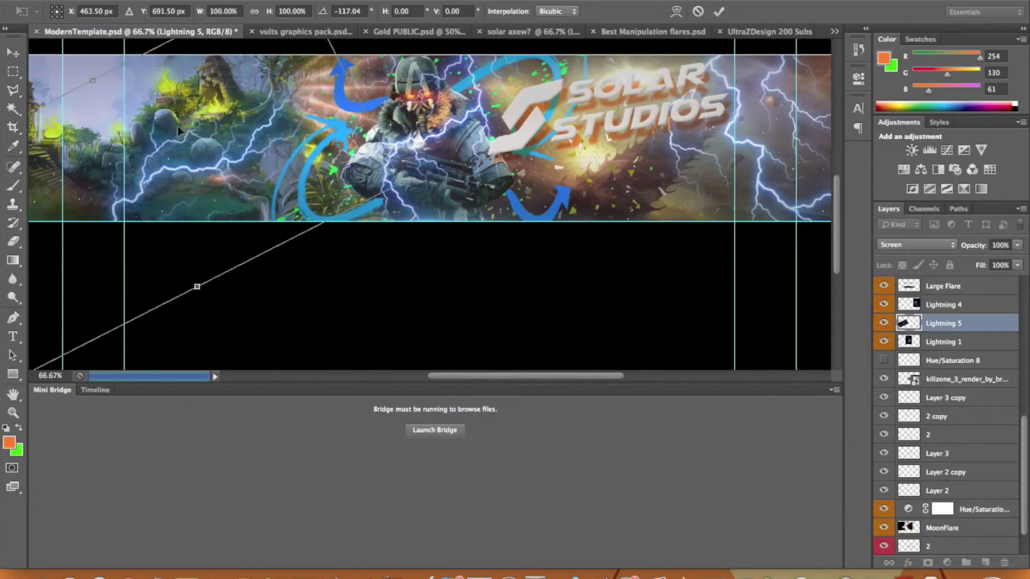
key("alt+bracketright")
left_click_drag(597, 246, 644, 168)
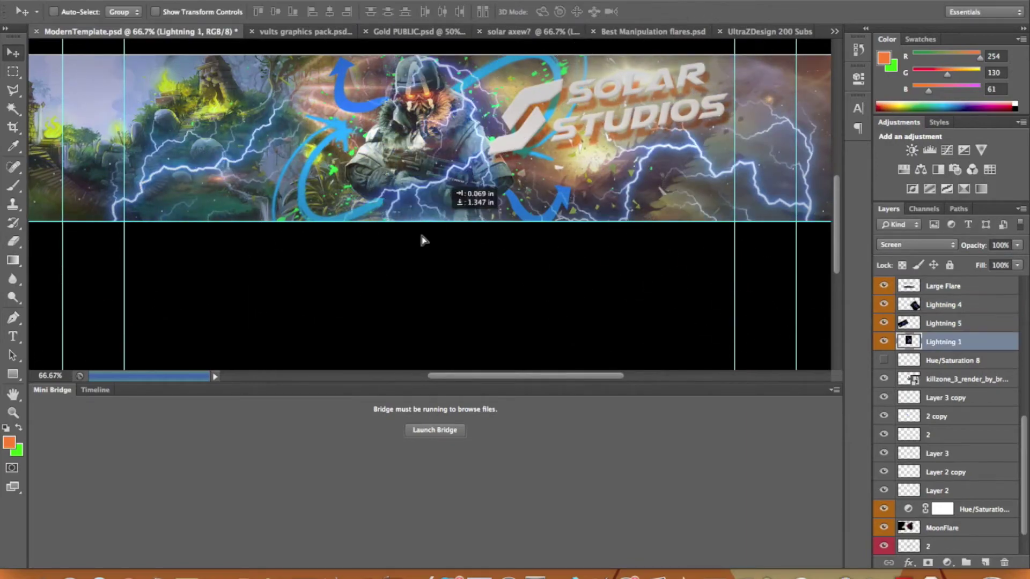
Make two more copies of the Large Flare, resizing the first copy
left_click(909, 294)
key("Return")
key("ctrl+t")
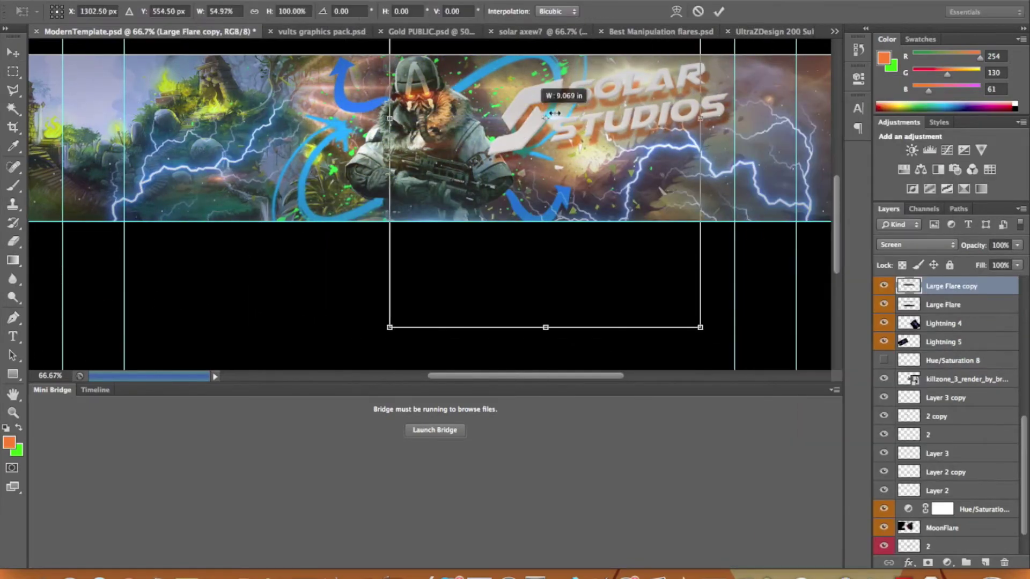
key("Return")
right_click(942, 286)
left_click(782, 118)
key("Return")
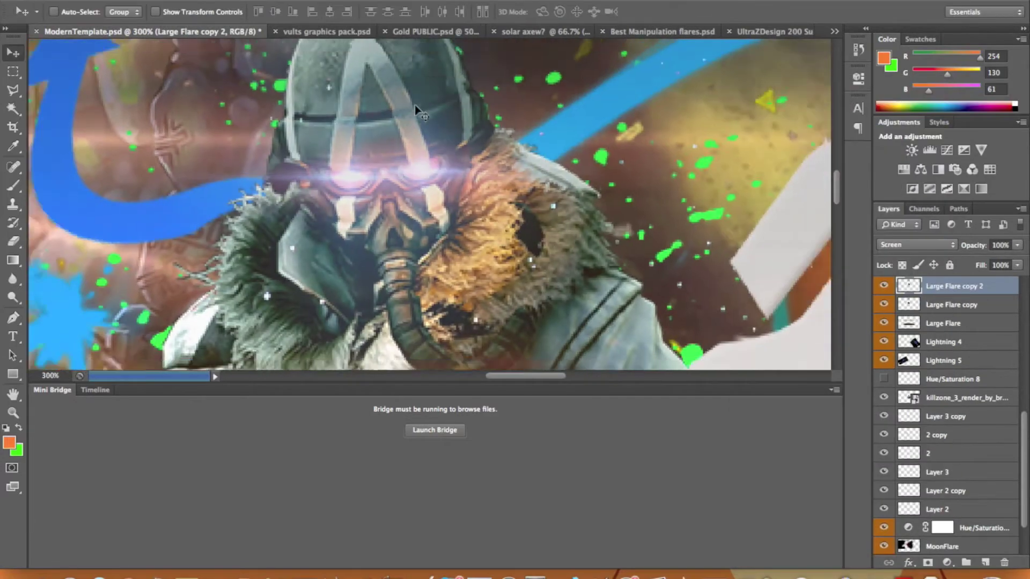
Flip the MoonFlare copy horizontally and move it to the banner's left
scroll(955, 429, "down", 2)
left_click(960, 489)
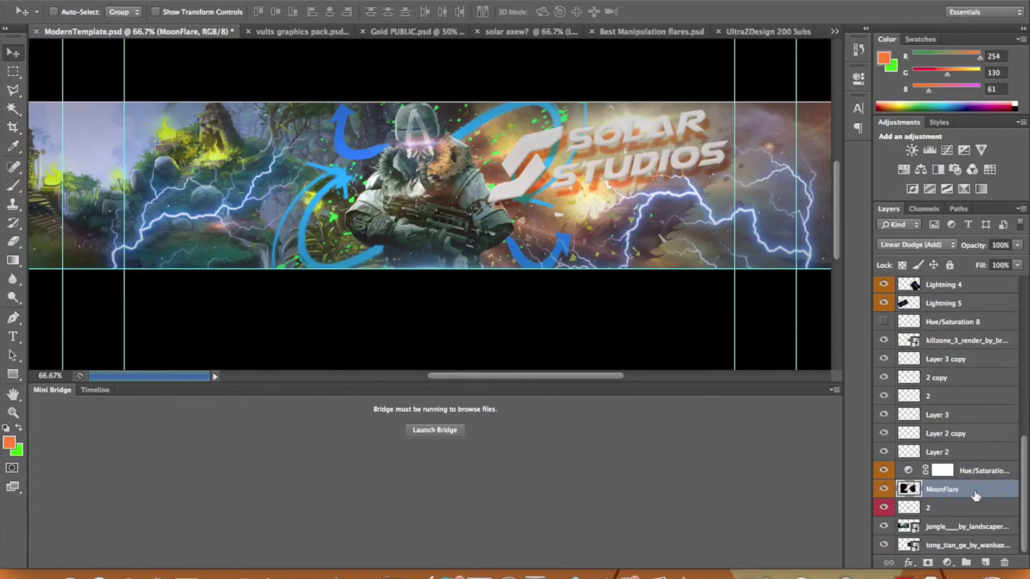
left_click(142, 0)
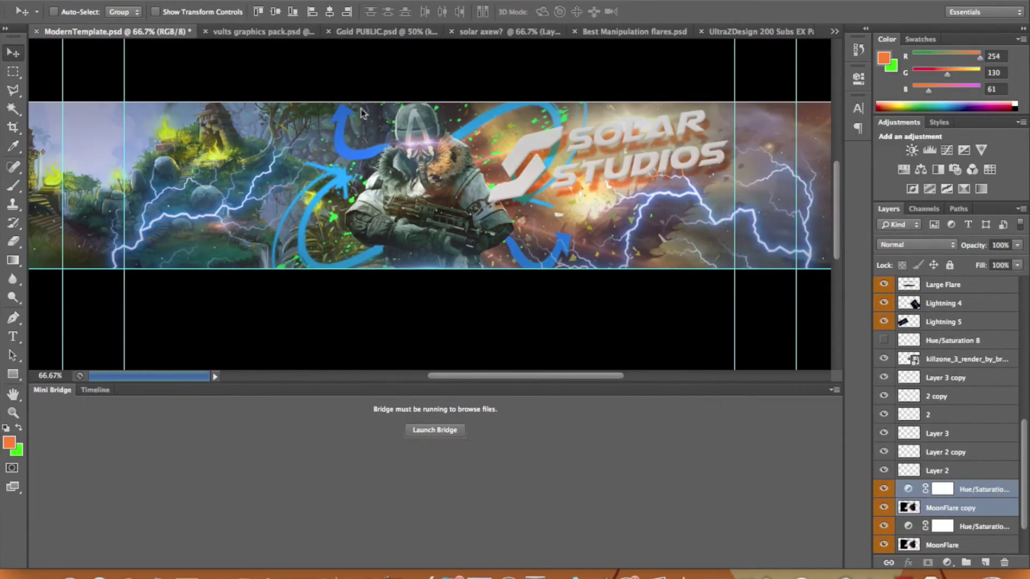
left_click(364, 468)
left_click_drag(465, 222, 508, 236)
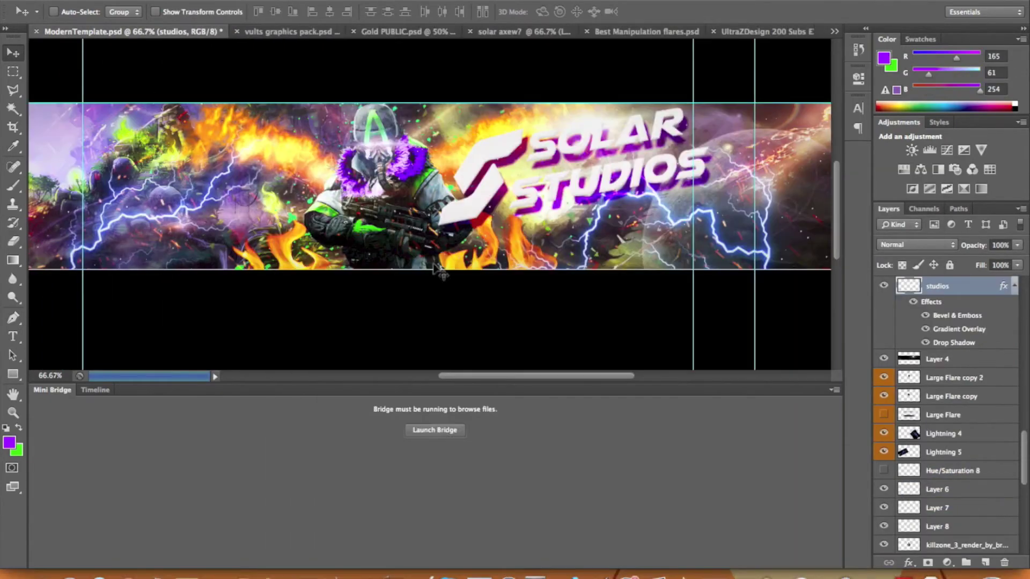
Copy the rocks layer from the UltraZDesign pack and paste it into the banner
key("ctrl+Tab")
key("ctrl+Tab")
key("ctrl+Tab")
key("ctrl+Tab")
key("ctrl+Tab")
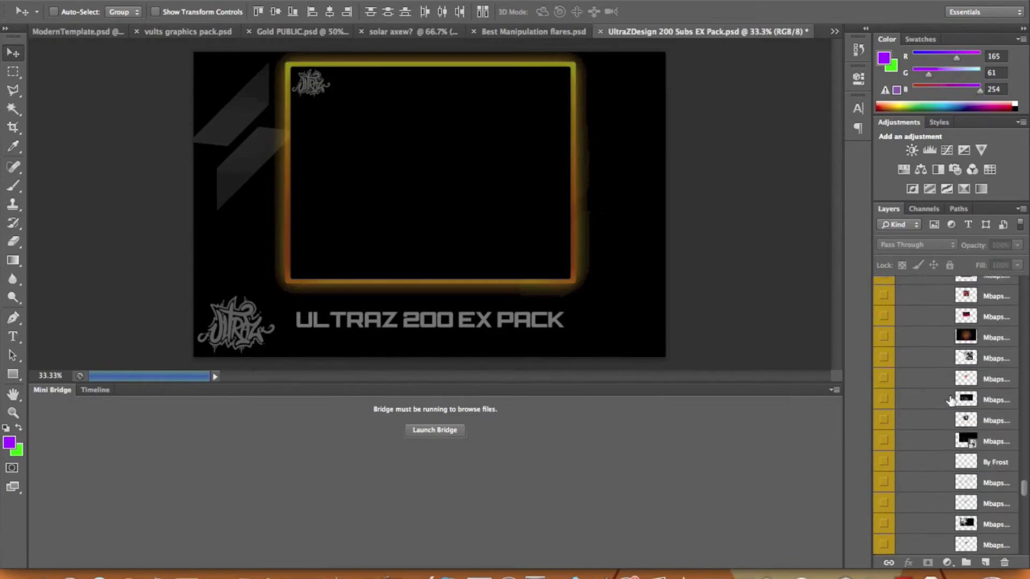
right_click(950, 401)
key("Escape")
key("ctrl+Tab")
key("ctrl+v")
key("ctrl+t")
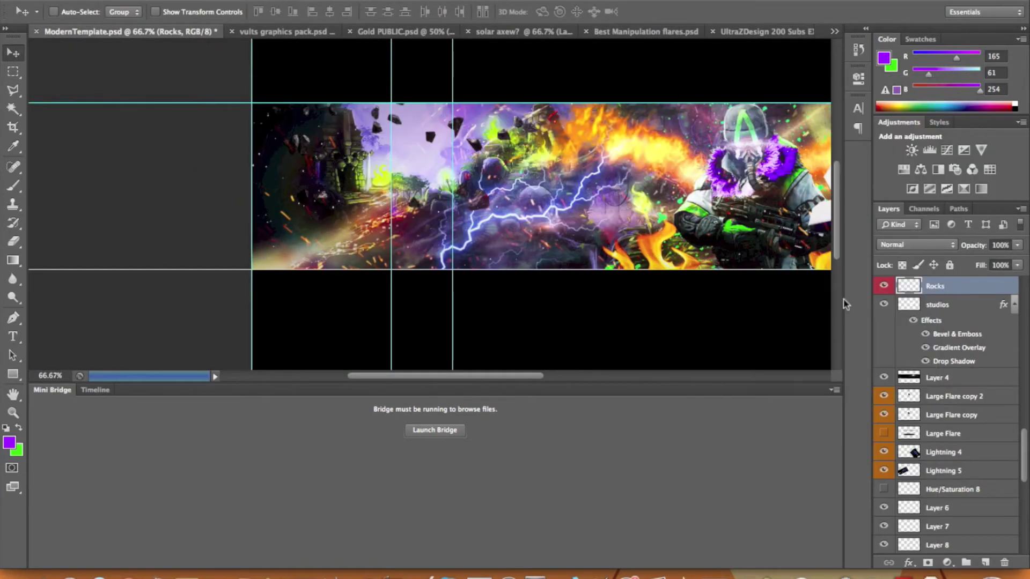
Duplicate the Rocks layer several times, move one copy lower, and label the rock layers gray
key("ctrl+j")
left_click_drag(936, 286, 943, 567)
key("ctrl+j")
key("ctrl+j")
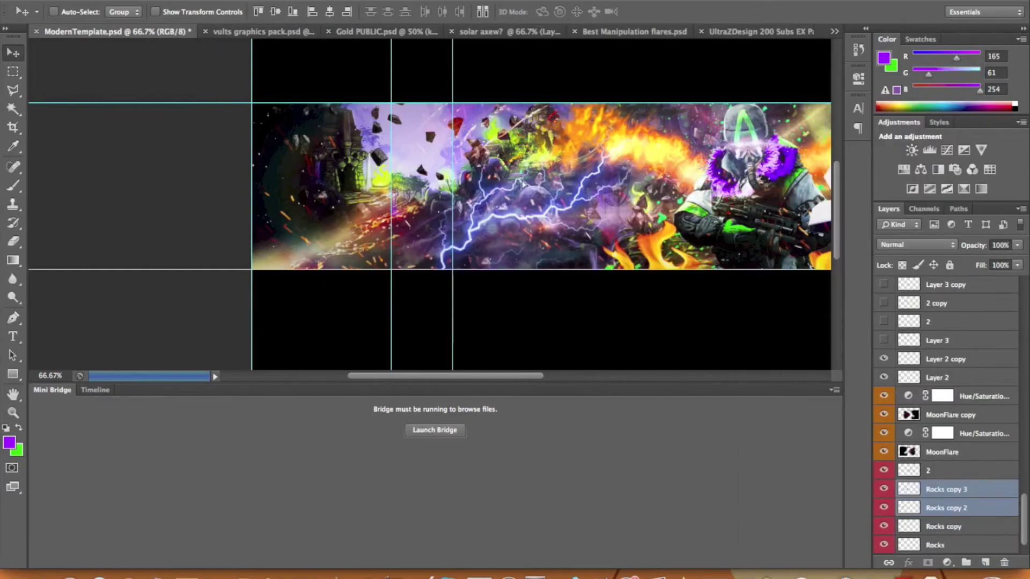
scroll(675, 142, "left", 5)
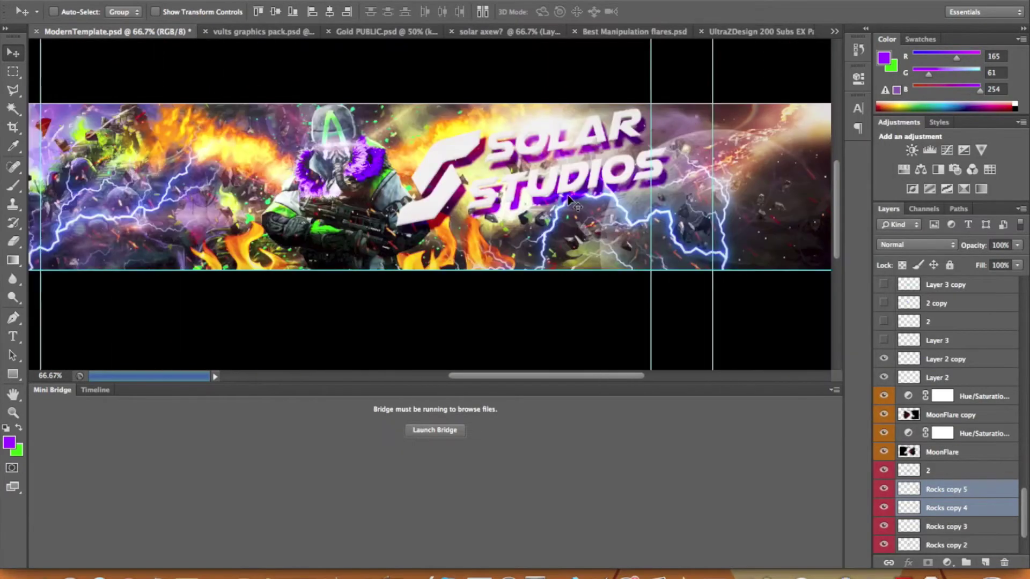
scroll(945, 429, "up", 5)
right_click(945, 493)
left_click(762, 509)
scroll(884, 460, "down", 5)
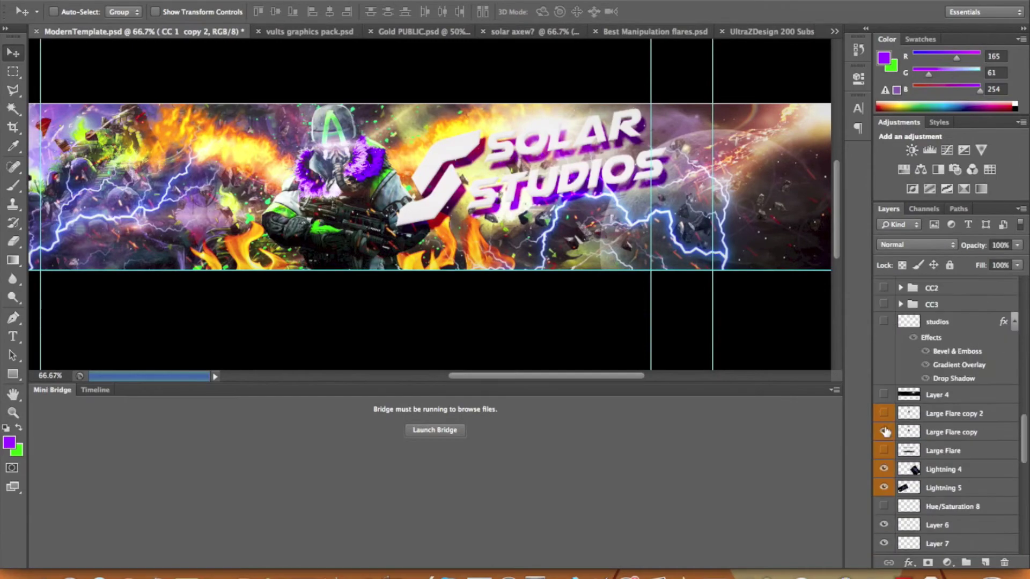
Apply Topaz Clean 3 to CC 1 copy 2 with the Cartooned preset and reduced Edges Accent
scroll(884, 462, "down", 5)
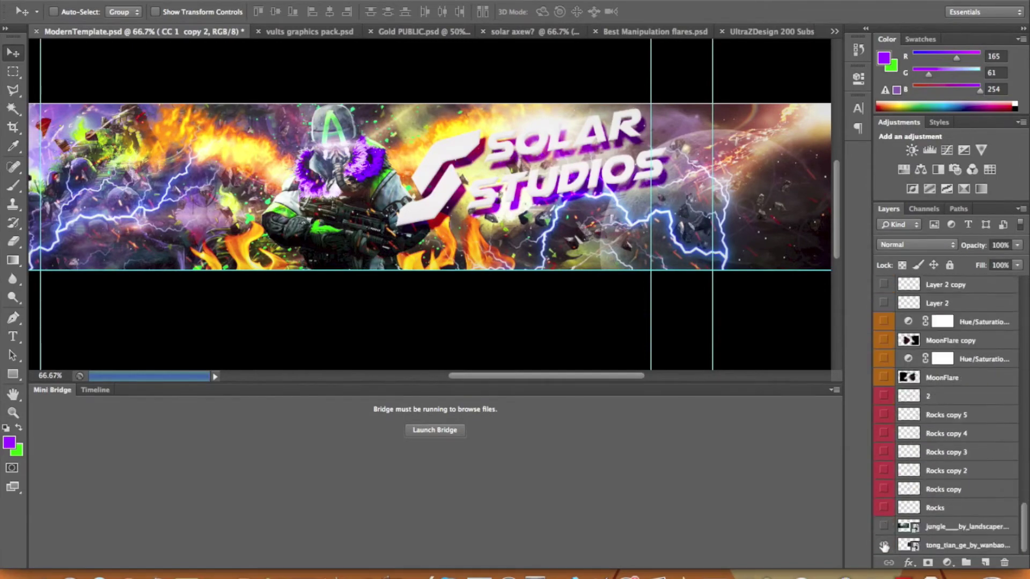
right_click(884, 546)
left_click(343, 178)
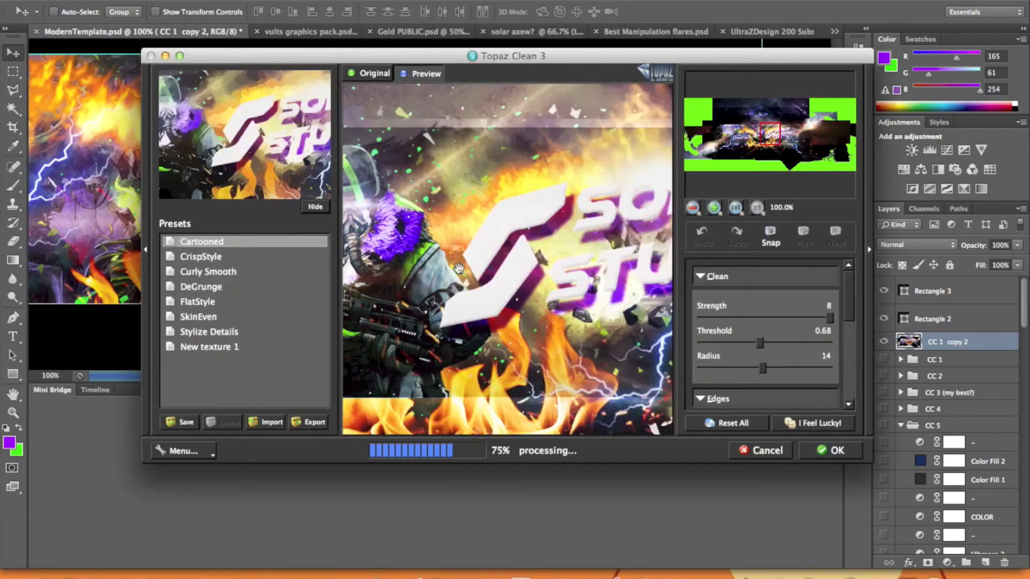
left_click_drag(459, 269, 491, 299)
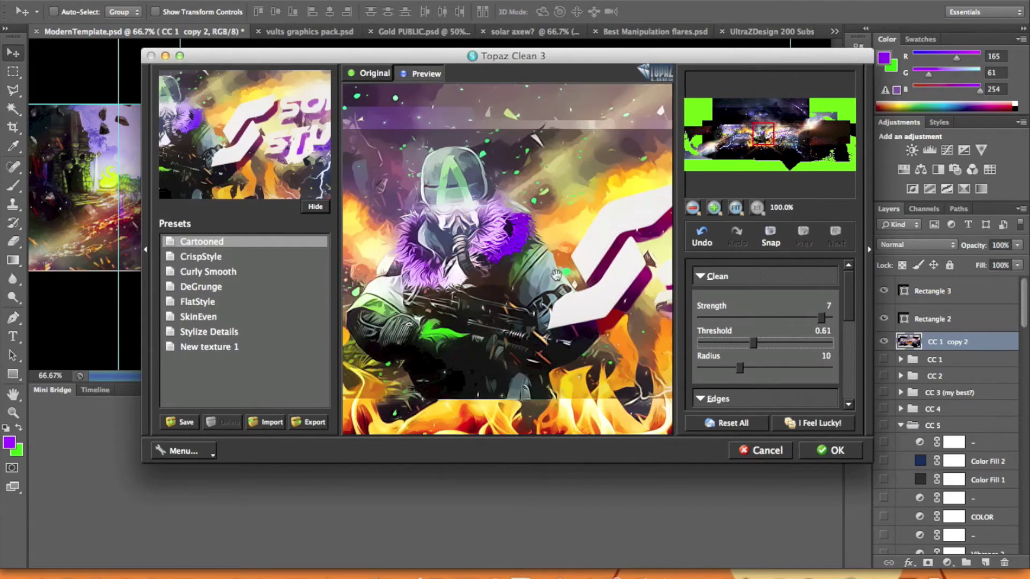
scroll(764, 341, "down", 5)
left_click_drag(798, 322, 747, 322)
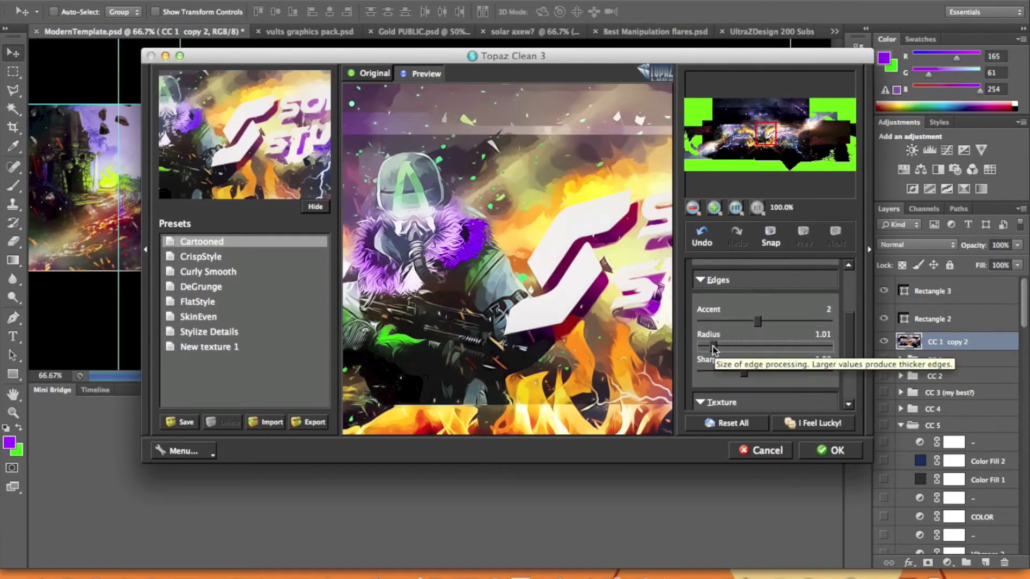
scroll(744, 400, "down", 3)
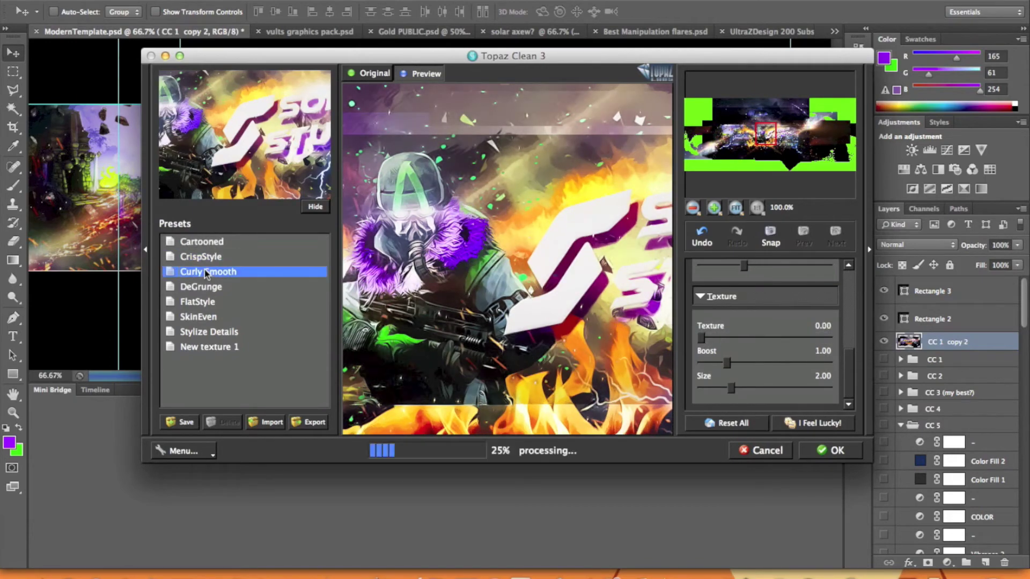
left_click(201, 242)
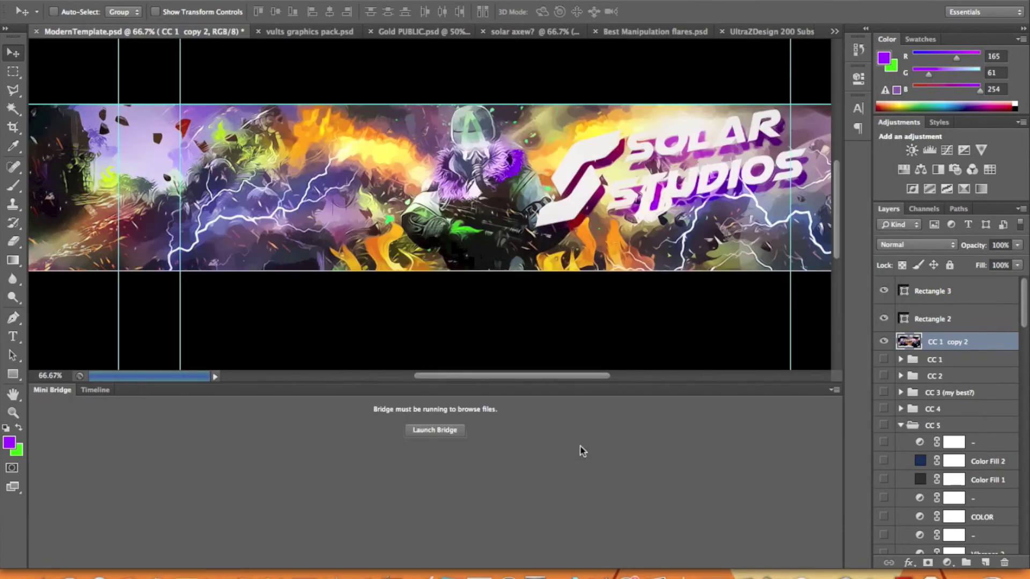
Duplicate CC 1 copy 2 into CC 1 copy 3 and zoom in to inspect it
scroll(529, 290, "right", 5)
key("ctrl+j")
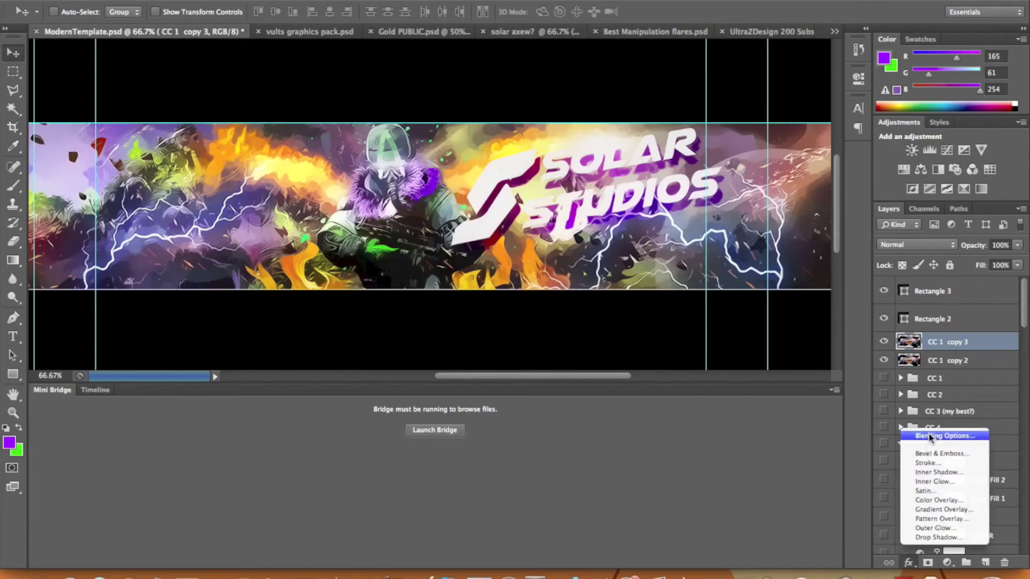
scroll(473, 224, "up", 5)
scroll(472, 224, "up", 3)
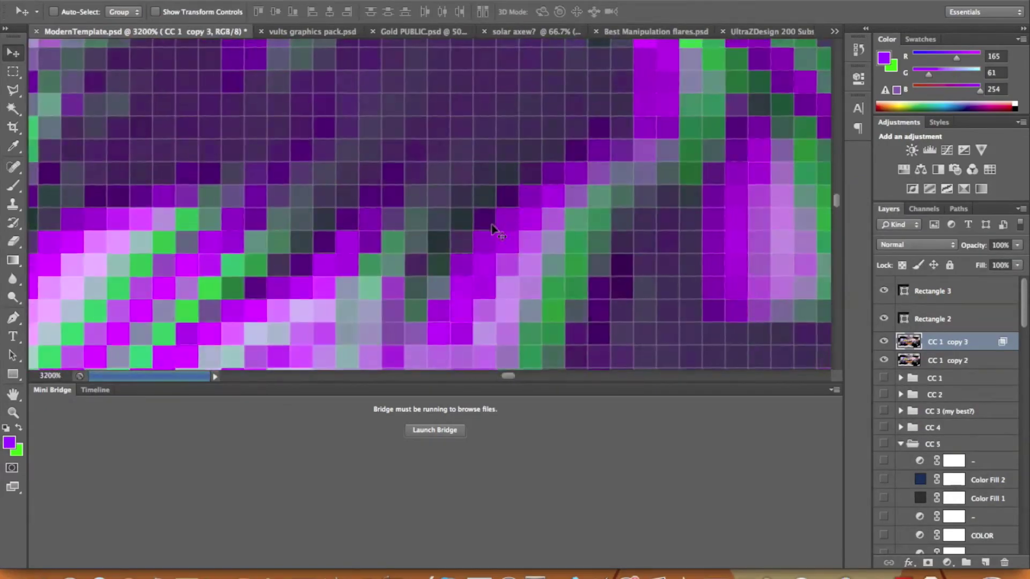
scroll(489, 223, "down", 10)
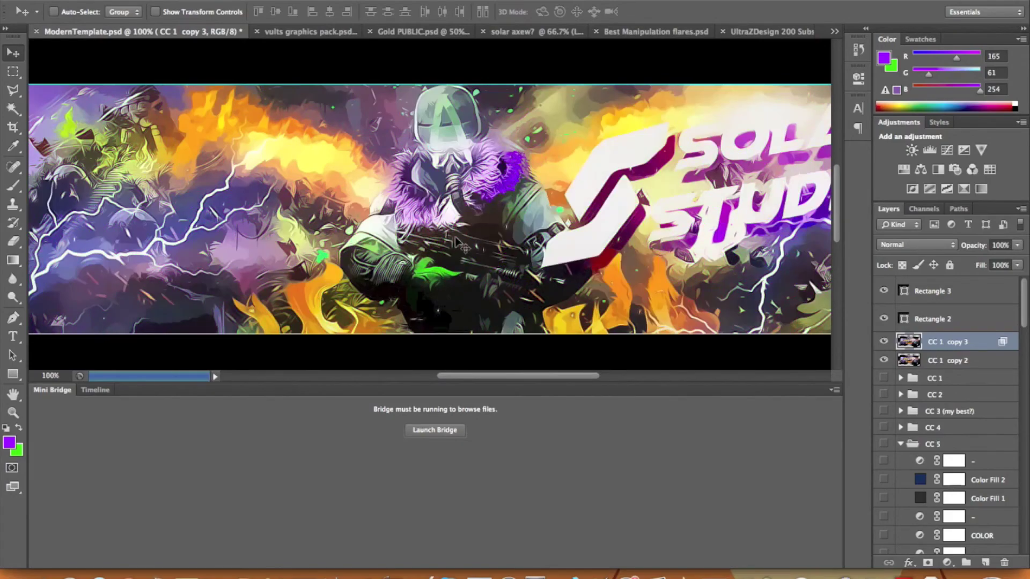
scroll(493, 230, "up", 5)
scroll(493, 230, "up", 5)
double_click(976, 342)
left_click(853, 246)
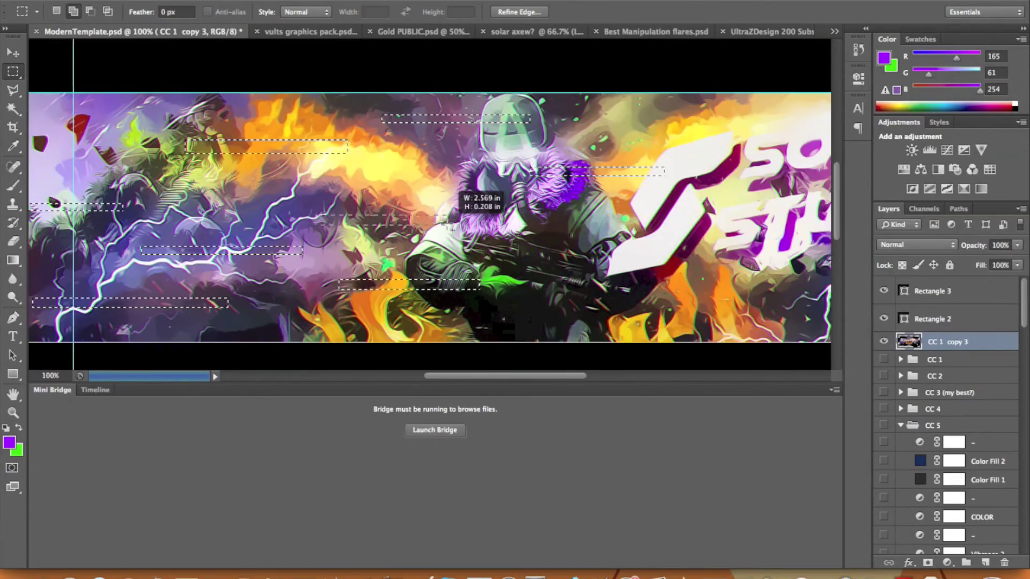
Scroll the view right across the banner to reach the areas for the strips
scroll(565, 266, "right", 3)
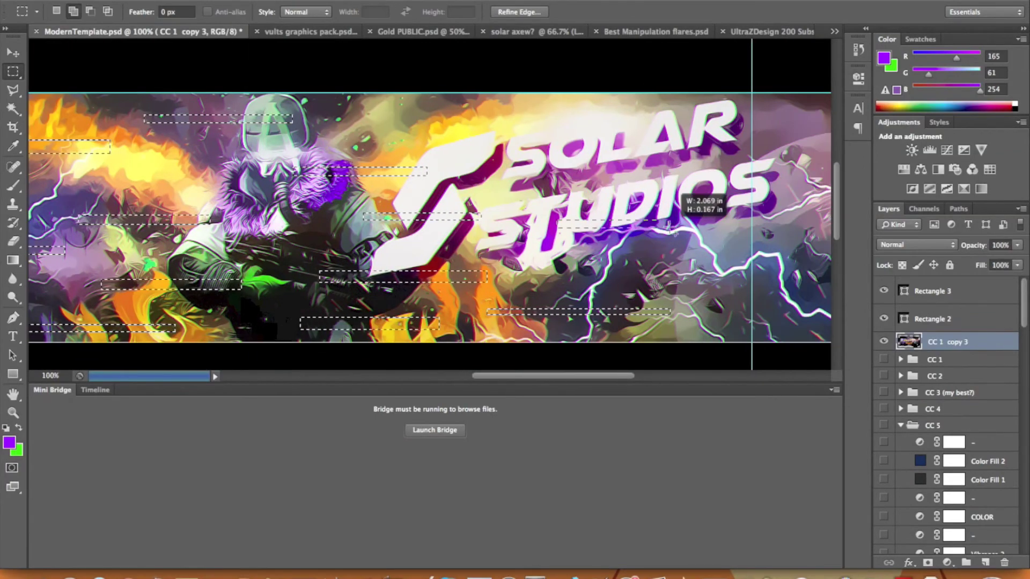
scroll(624, 263, "right", 10)
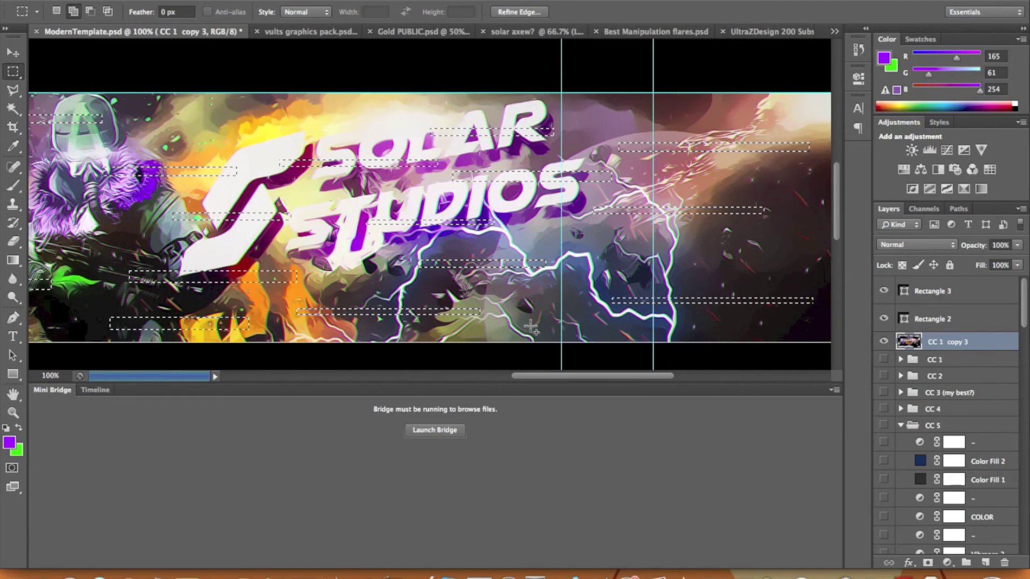